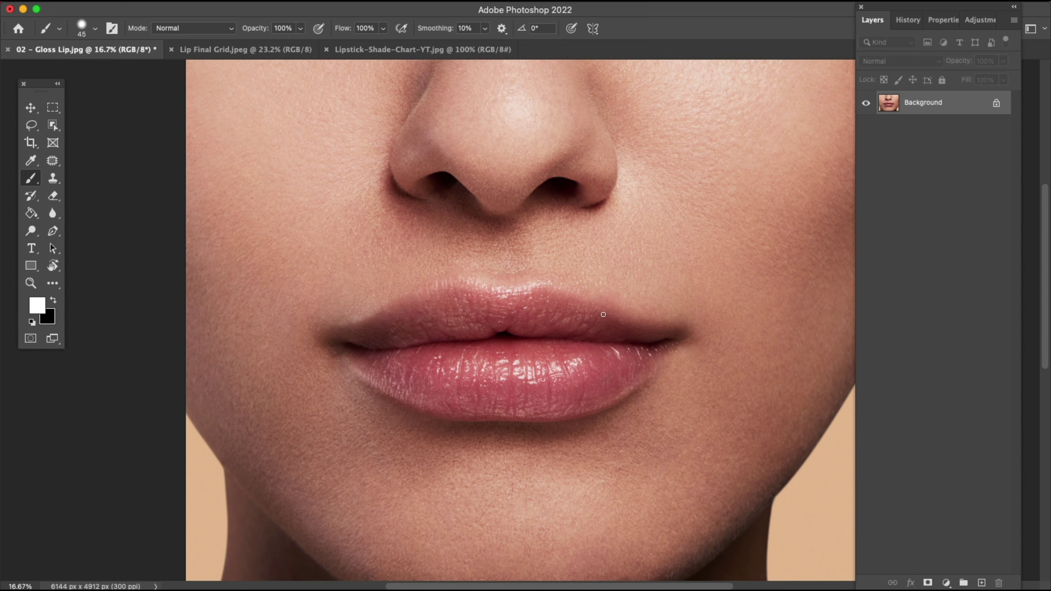
Look over the shade chart and the finished lip grid, then return to the gloss lip photo.
{"action": "left_click", "coordinate": [389, 50]}
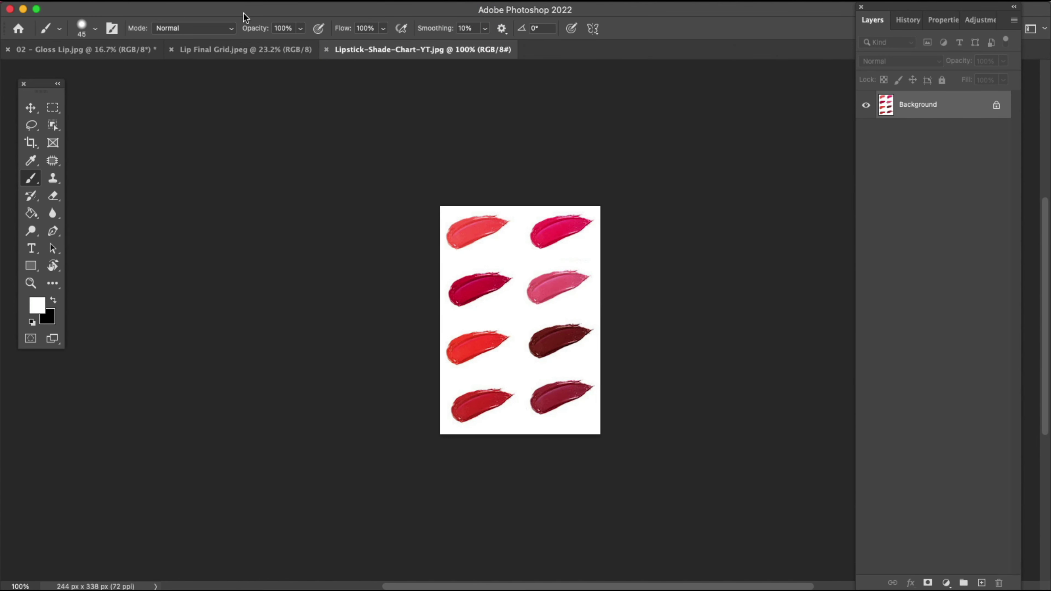
{"action": "left_click", "coordinate": [212, 51]}
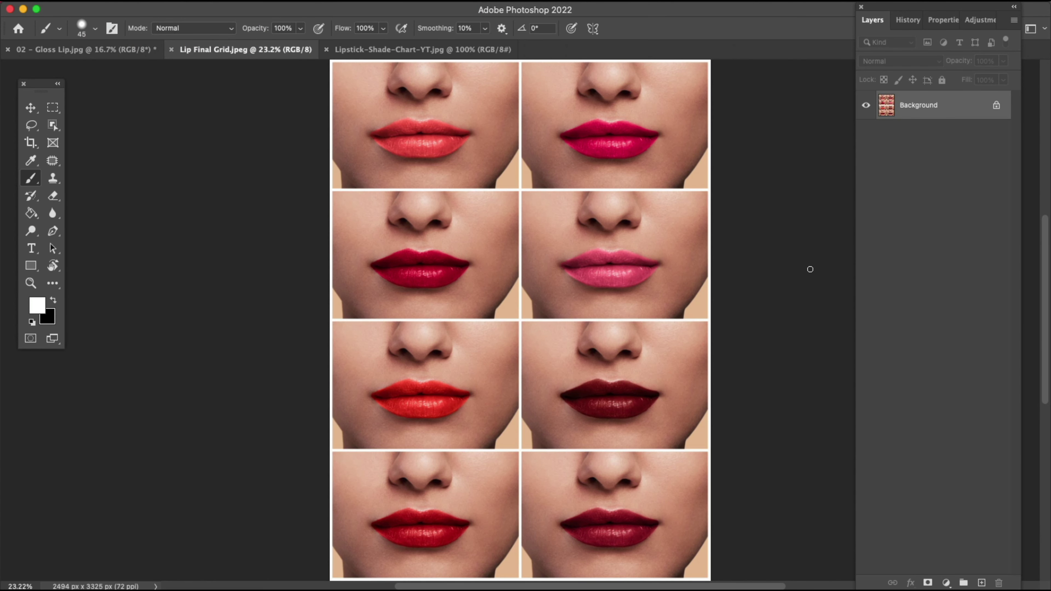
{"action": "left_click", "coordinate": [73, 50]}
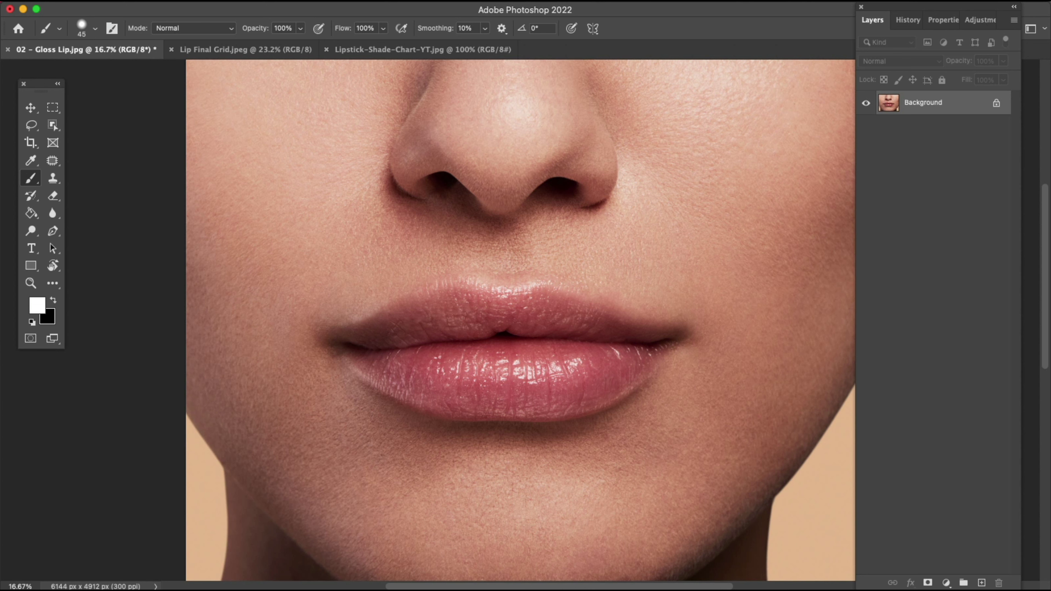
Place Lipstick-Shade-Chart-YT.jpg in the upper right of the lip photo and commit it.
{"action": "left_click_drag", "start_coordinate": [1036, 46], "coordinate": [741, 155]}
{"action": "left_click_drag", "start_coordinate": [537, 298], "coordinate": [773, 149]}
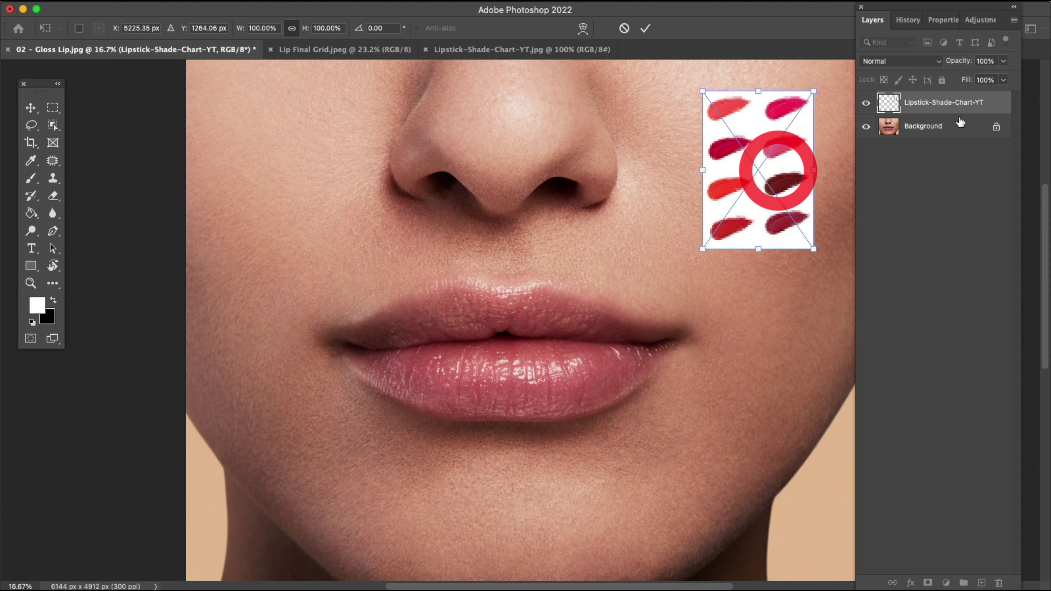
{"action": "key", "text": "Return"}
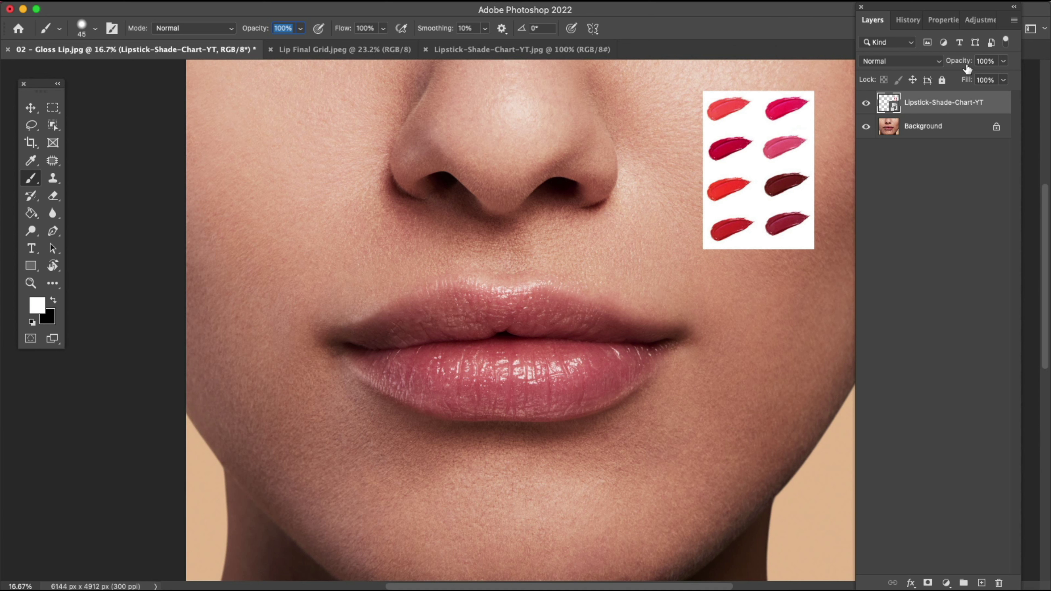
{"action": "left_click", "coordinate": [945, 126]}
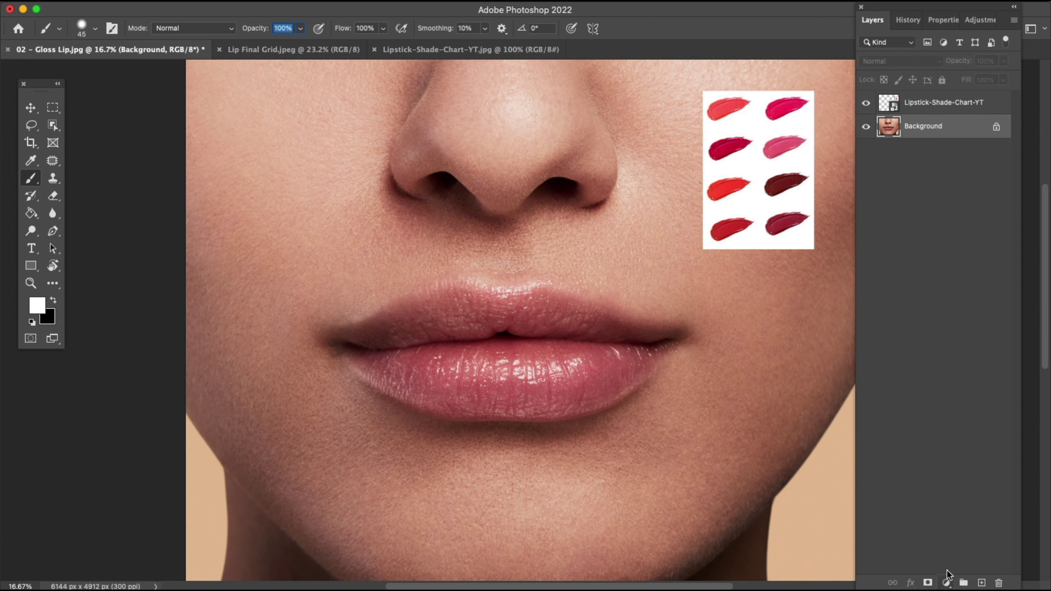
Add a Solid Color fill layer in coral #dd5d56 sampled from the chart's top-left swatch.
{"action": "left_click", "coordinate": [946, 583]}
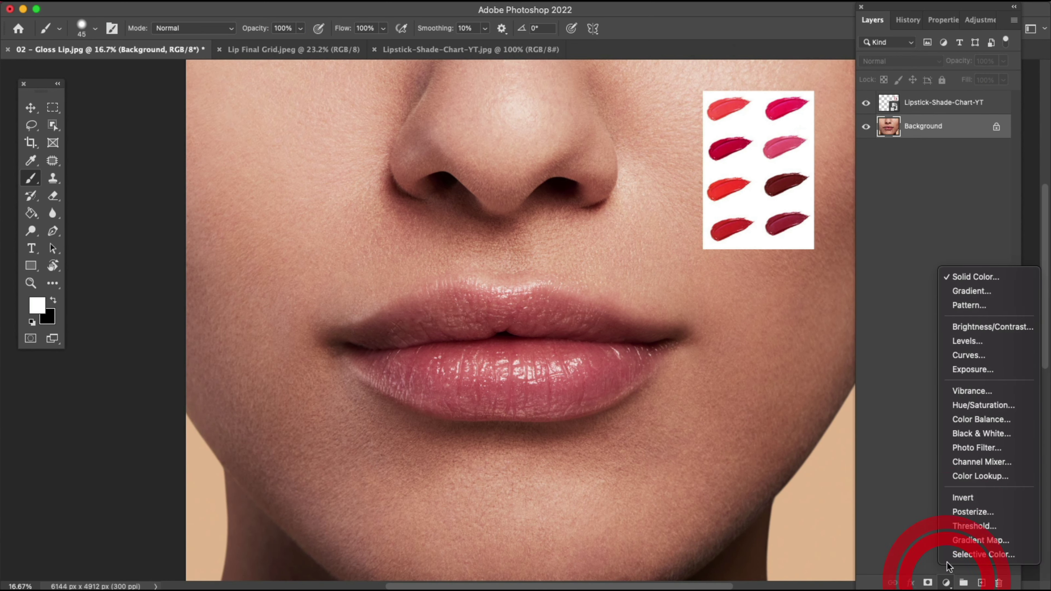
{"action": "left_click", "coordinate": [976, 278]}
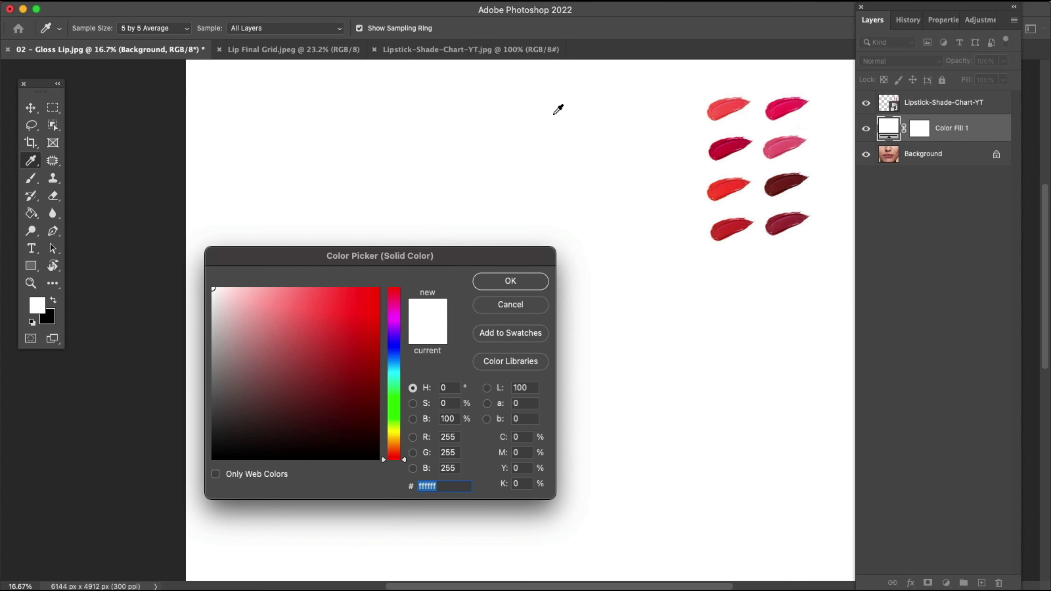
{"action": "left_click", "coordinate": [726, 107]}
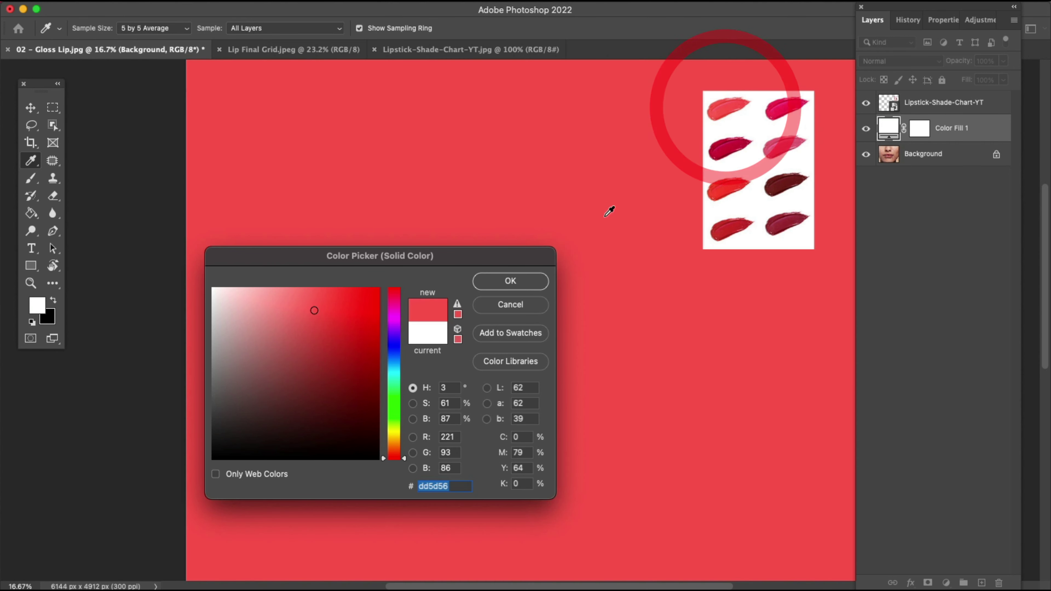
{"action": "left_click_drag", "start_coordinate": [456, 487], "coordinate": [417, 482]}
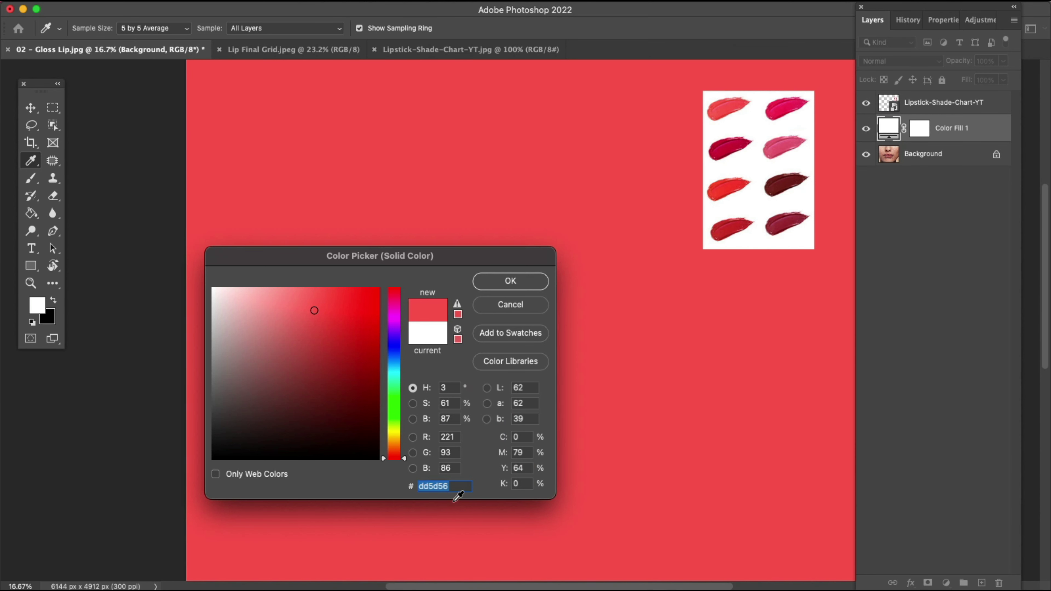
{"action": "left_click", "coordinate": [527, 282]}
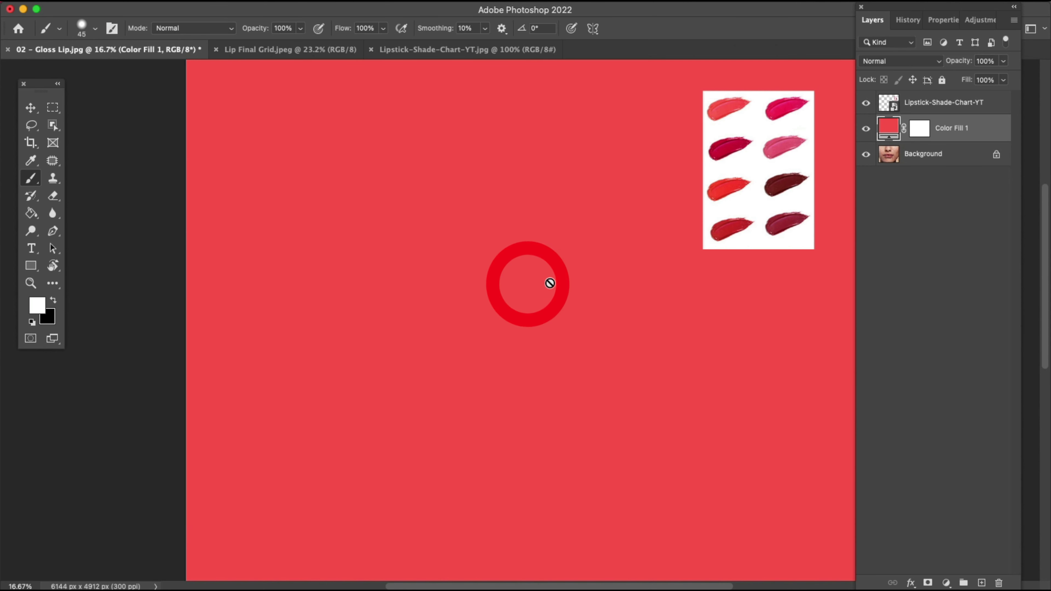
{"action": "left_click", "coordinate": [922, 130]}
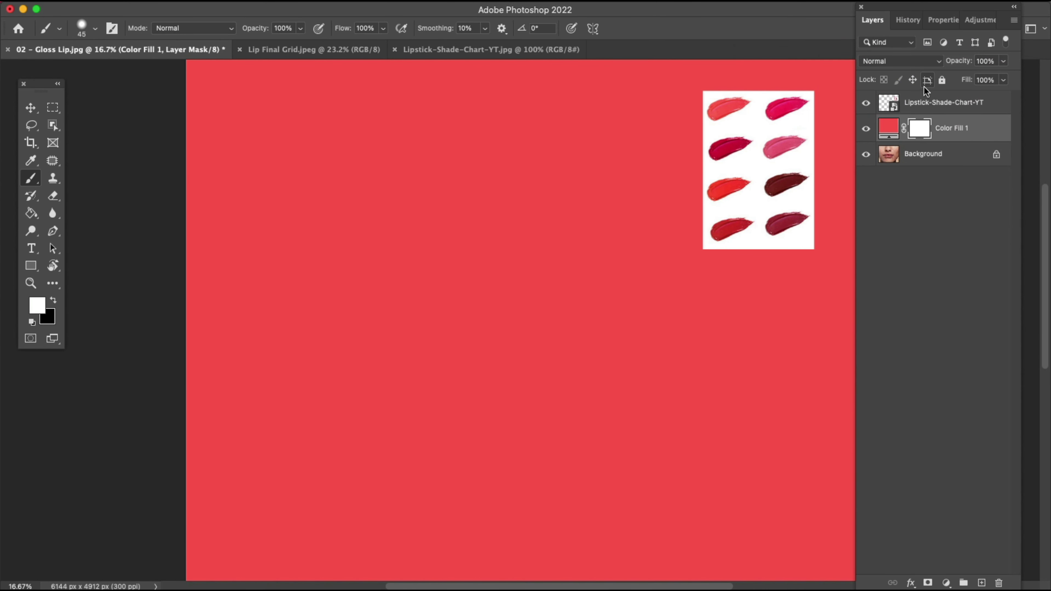
Invert Color Fill 1's mask to black and set the layer's blend mode to Soft Light.
{"action": "key", "text": "super+i"}
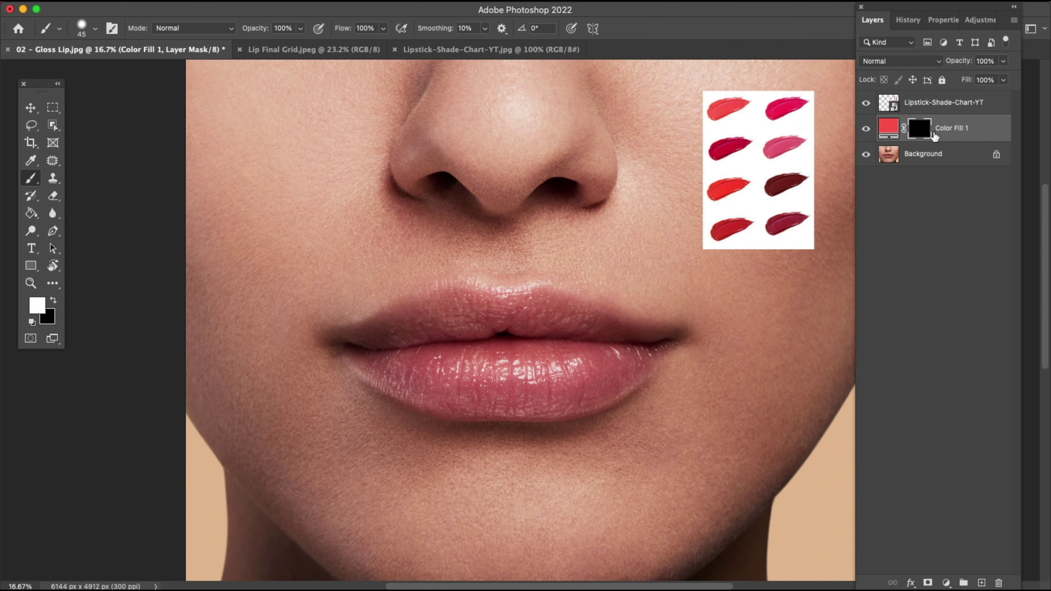
{"action": "left_click", "coordinate": [895, 130]}
{"action": "left_click", "coordinate": [899, 61]}
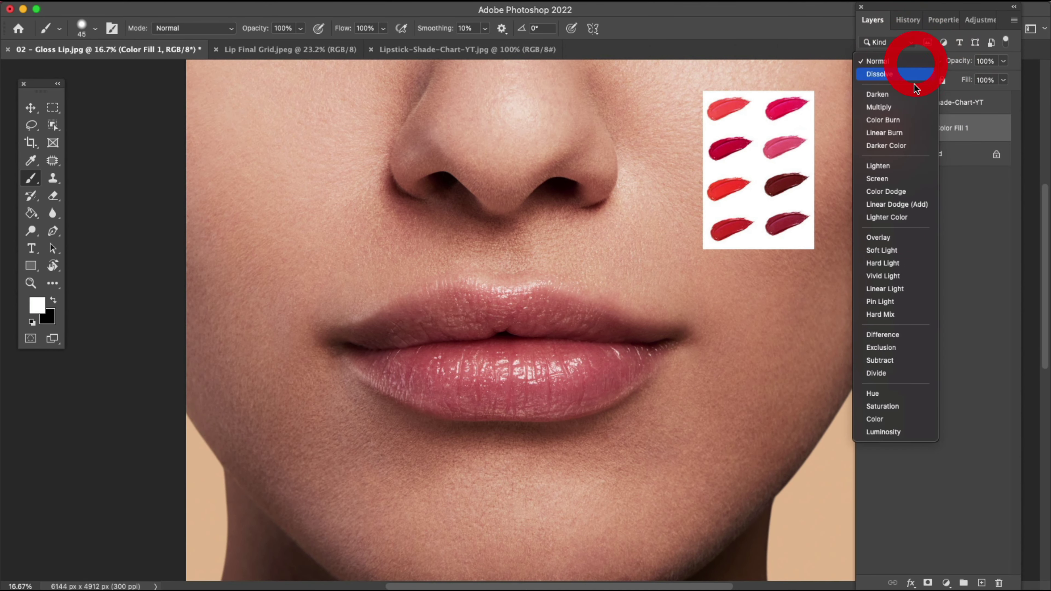
{"action": "left_click", "coordinate": [902, 249]}
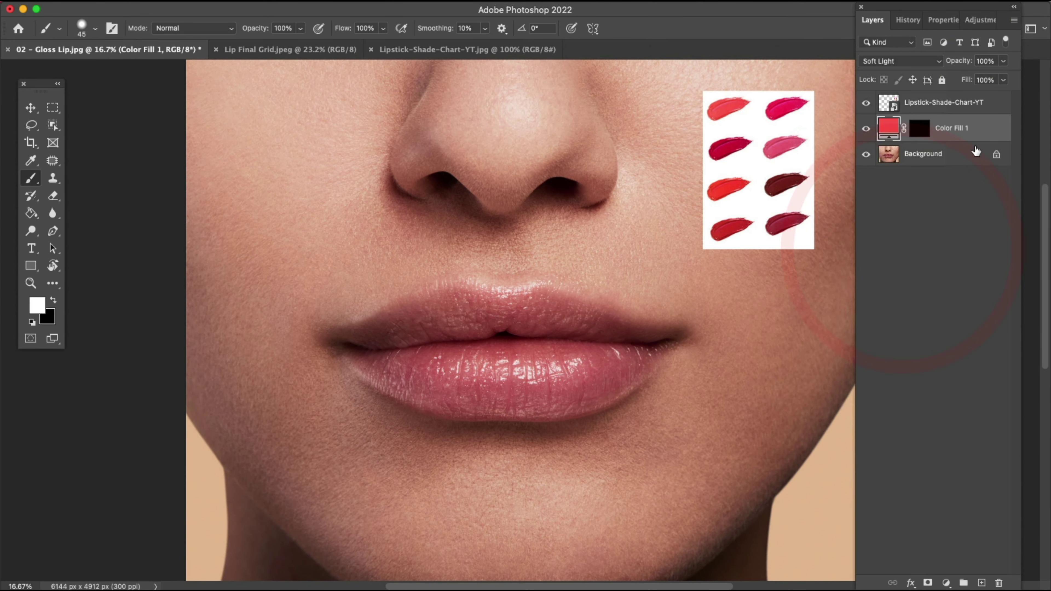
{"action": "left_click", "coordinate": [921, 131]}
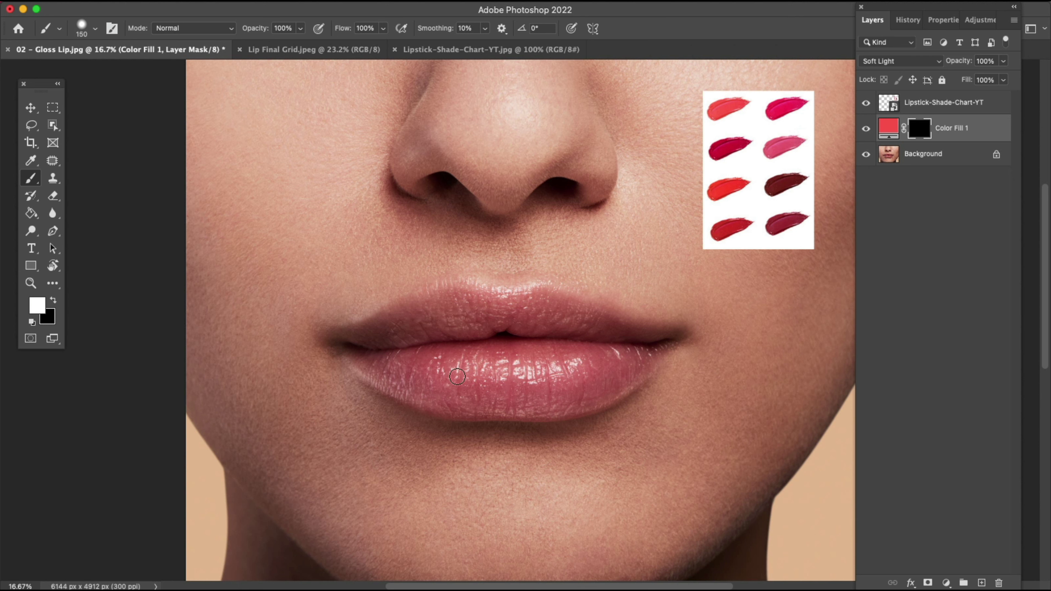
With a 200 px brush, paint the mask white across the upper lip to reveal coral.
{"action": "key", "text": "bracketright"}
{"action": "left_click_drag", "start_coordinate": [399, 331], "coordinate": [434, 302]}
{"action": "left_click_drag", "start_coordinate": [529, 305], "coordinate": [653, 343]}
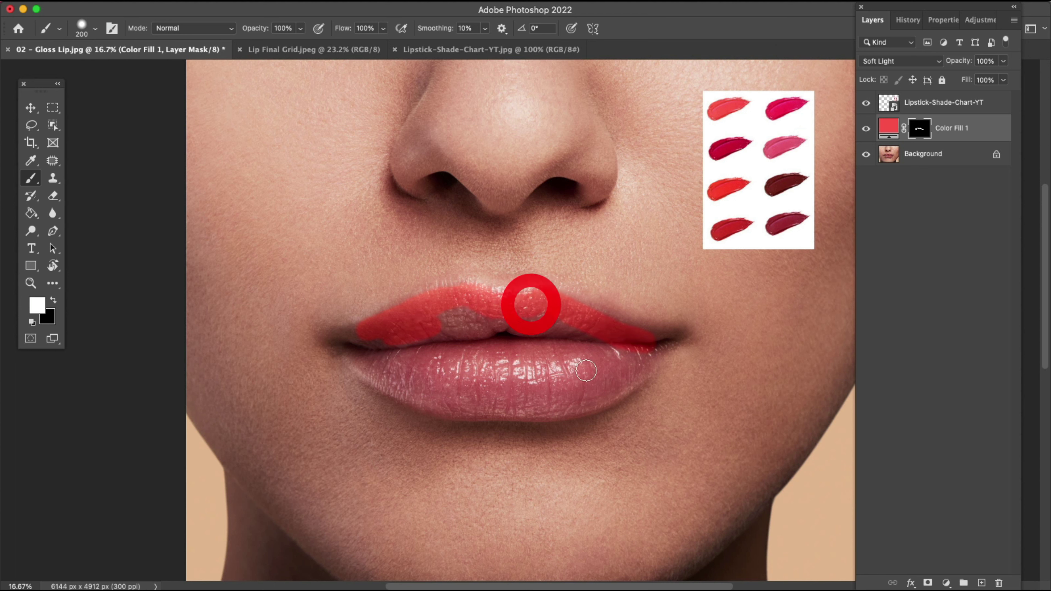
{"action": "mouse_move", "coordinate": [415, 331]}
{"action": "left_mouse_down"}
{"action": "mouse_move", "coordinate": [493, 321]}
{"action": "mouse_move", "coordinate": [511, 335]}
{"action": "mouse_move", "coordinate": [493, 332]}
{"action": "mouse_move", "coordinate": [526, 320]}
{"action": "mouse_move", "coordinate": [513, 343]}
{"action": "mouse_move", "coordinate": [546, 338]}
{"action": "mouse_move", "coordinate": [532, 324]}
{"action": "mouse_move", "coordinate": [608, 347]}
{"action": "mouse_move", "coordinate": [578, 356]}
{"action": "mouse_move", "coordinate": [657, 354]}
{"action": "mouse_move", "coordinate": [636, 343]}
{"action": "left_mouse_up"}
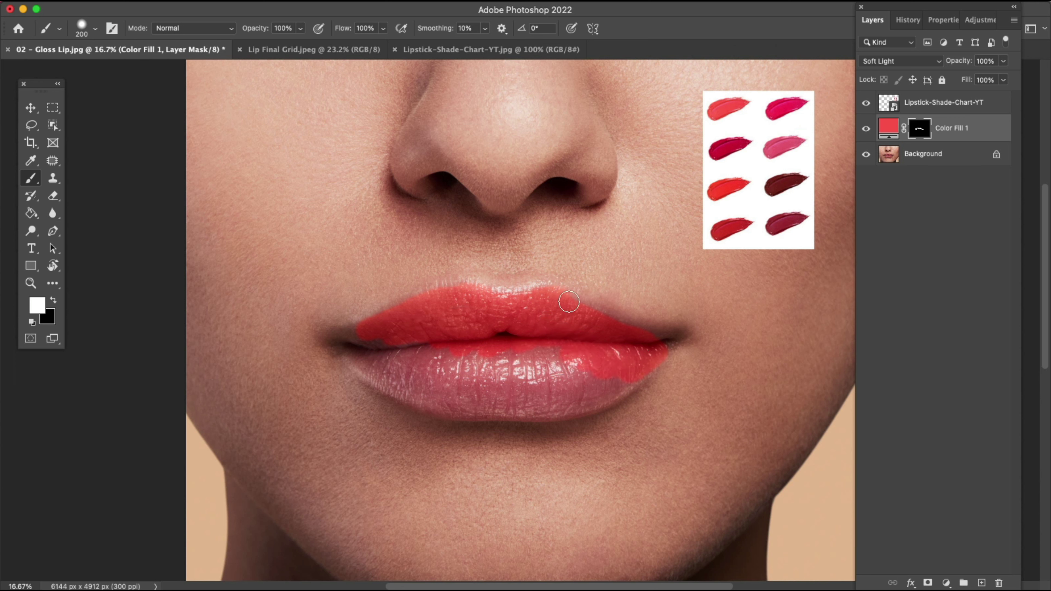
{"action": "mouse_move", "coordinate": [569, 302]}
{"action": "left_mouse_down"}
{"action": "mouse_move", "coordinate": [659, 338]}
{"action": "mouse_move", "coordinate": [616, 366]}
{"action": "mouse_move", "coordinate": [614, 383]}
{"action": "mouse_move", "coordinate": [526, 369]}
{"action": "left_mouse_up"}
Paint white over the lower lip and both lip corners so coral covers them.
{"action": "mouse_move", "coordinate": [401, 342]}
{"action": "left_mouse_down"}
{"action": "mouse_move", "coordinate": [357, 336]}
{"action": "mouse_move", "coordinate": [357, 352]}
{"action": "mouse_move", "coordinate": [344, 347]}
{"action": "mouse_move", "coordinate": [363, 362]}
{"action": "mouse_move", "coordinate": [457, 367]}
{"action": "left_mouse_up"}
{"action": "mouse_move", "coordinate": [537, 385]}
{"action": "left_mouse_down"}
{"action": "mouse_move", "coordinate": [607, 400]}
{"action": "mouse_move", "coordinate": [521, 404]}
{"action": "left_mouse_up"}
{"action": "left_click", "coordinate": [621, 353]}
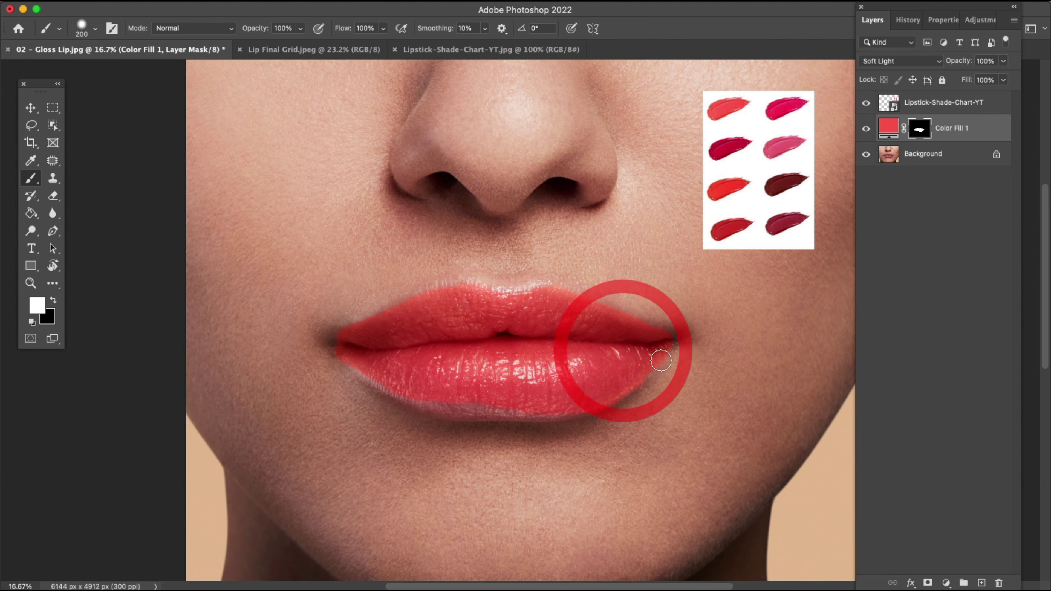
{"action": "left_click", "coordinate": [586, 364]}
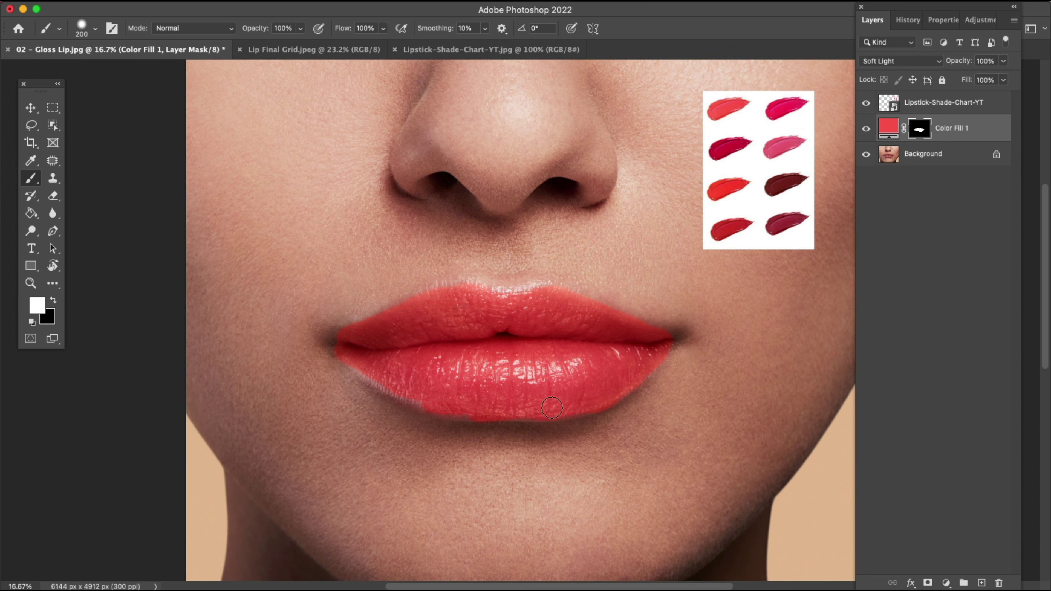
{"action": "left_click", "coordinate": [417, 261]}
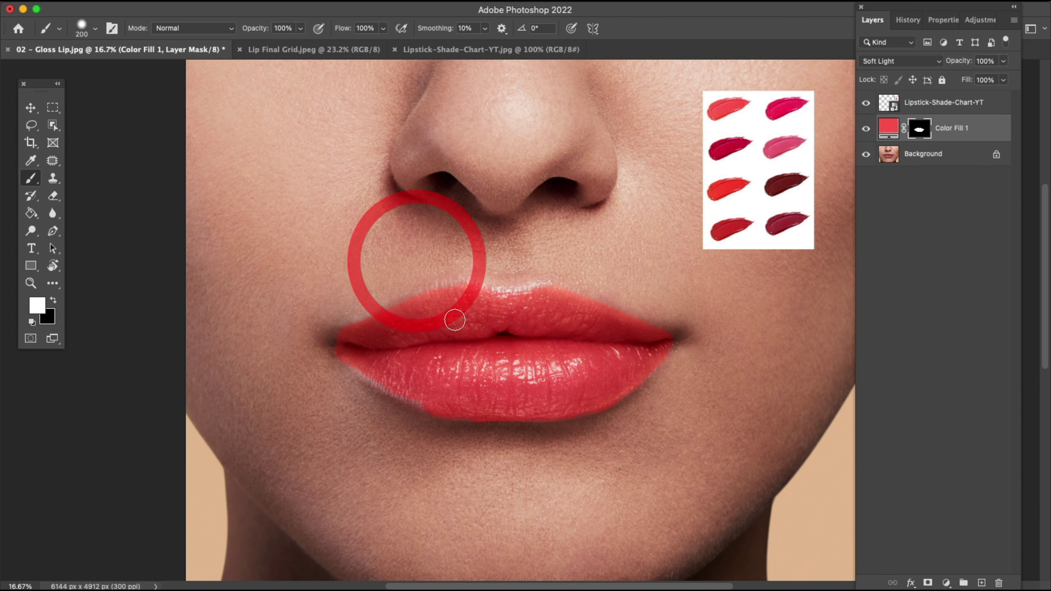
{"action": "mouse_move", "coordinate": [379, 377]}
{"action": "left_mouse_down"}
{"action": "mouse_move", "coordinate": [435, 397]}
{"action": "mouse_move", "coordinate": [407, 387]}
{"action": "mouse_move", "coordinate": [425, 399]}
{"action": "left_mouse_up"}
{"action": "left_click", "coordinate": [399, 367]}
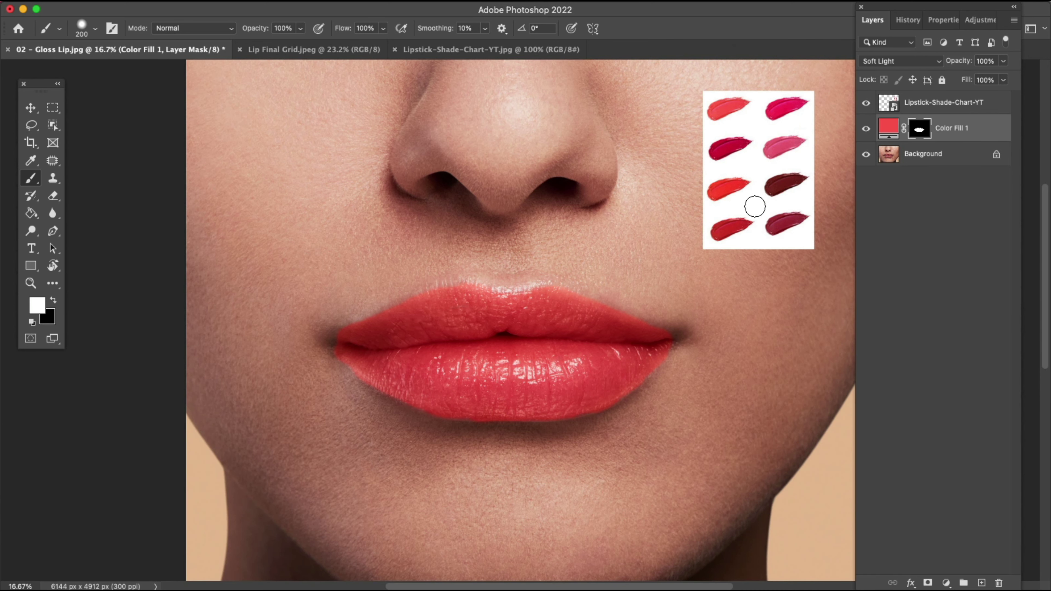
{"action": "mouse_move", "coordinate": [353, 357]}
{"action": "left_mouse_down"}
{"action": "mouse_move", "coordinate": [340, 342]}
{"action": "mouse_move", "coordinate": [399, 334]}
{"action": "left_mouse_up"}
{"action": "left_click", "coordinate": [399, 334]}
{"action": "mouse_move", "coordinate": [625, 318]}
{"action": "left_mouse_down"}
{"action": "mouse_move", "coordinate": [652, 336]}
{"action": "mouse_move", "coordinate": [617, 377]}
{"action": "mouse_move", "coordinate": [648, 328]}
{"action": "left_mouse_up"}
Zoom in on the lips and paint black to remove coral spill around the lip edges.
{"action": "left_click", "coordinate": [480, 398]}
{"action": "key", "text": "super+equal"}
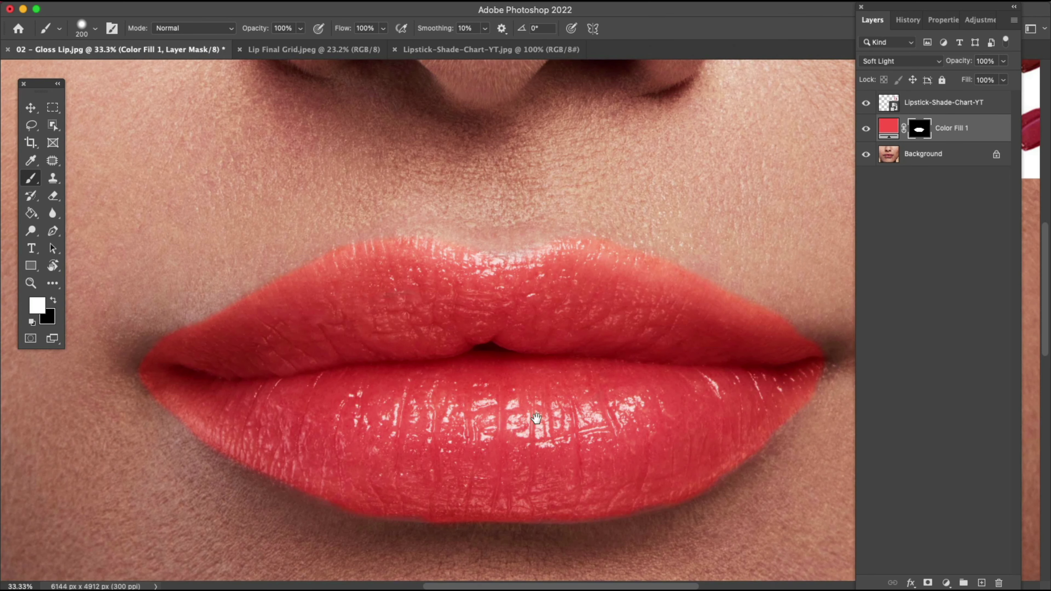
{"action": "key", "text": "super+equal"}
{"action": "left_click_drag", "start_coordinate": [554, 335], "coordinate": [563, 326]}
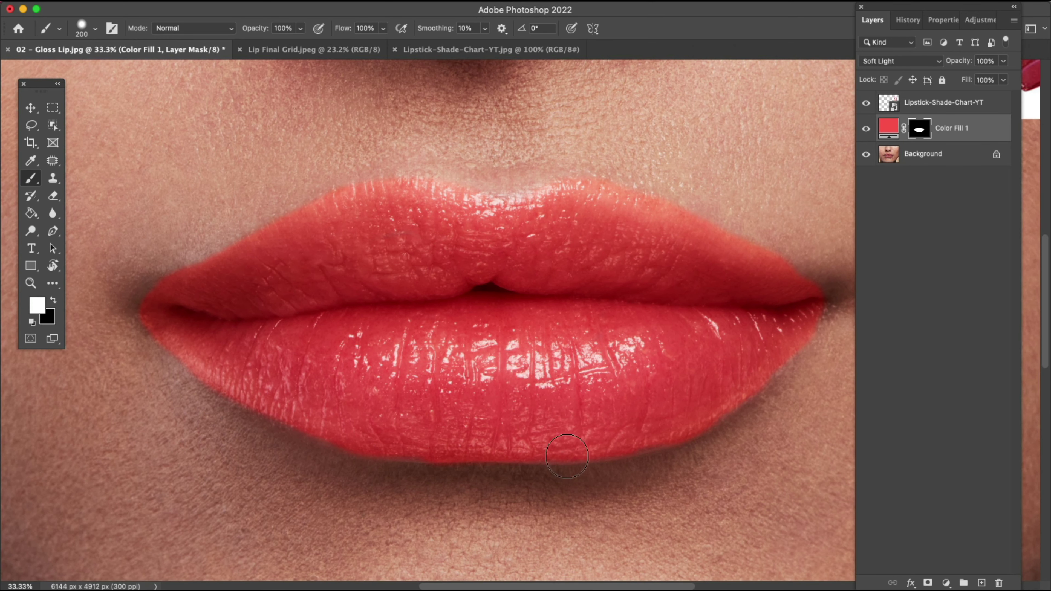
{"action": "key", "text": "x"}
{"action": "left_click", "coordinate": [773, 223]}
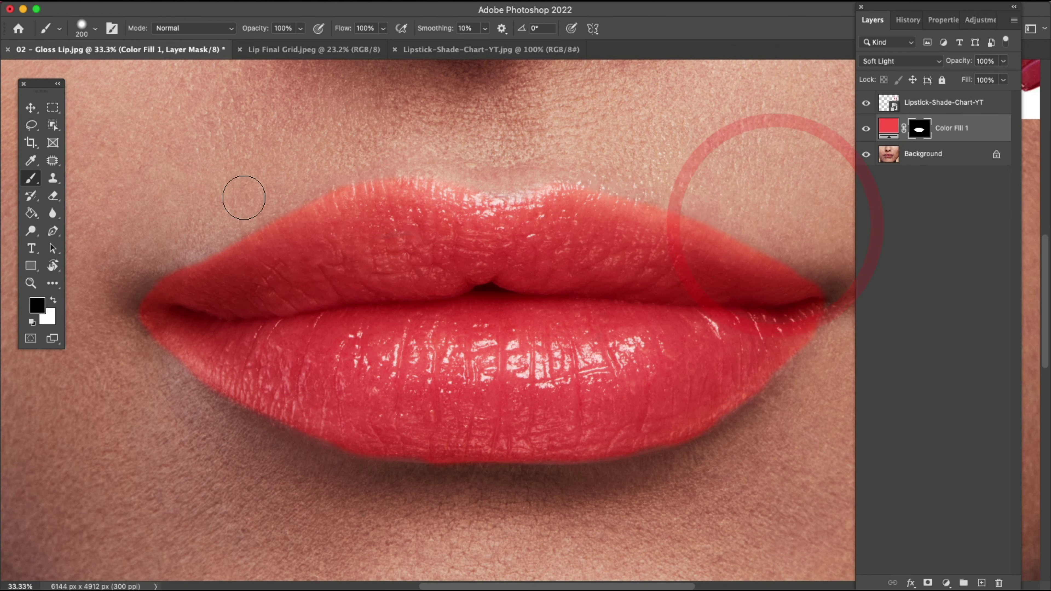
{"action": "left_click", "coordinate": [225, 216]}
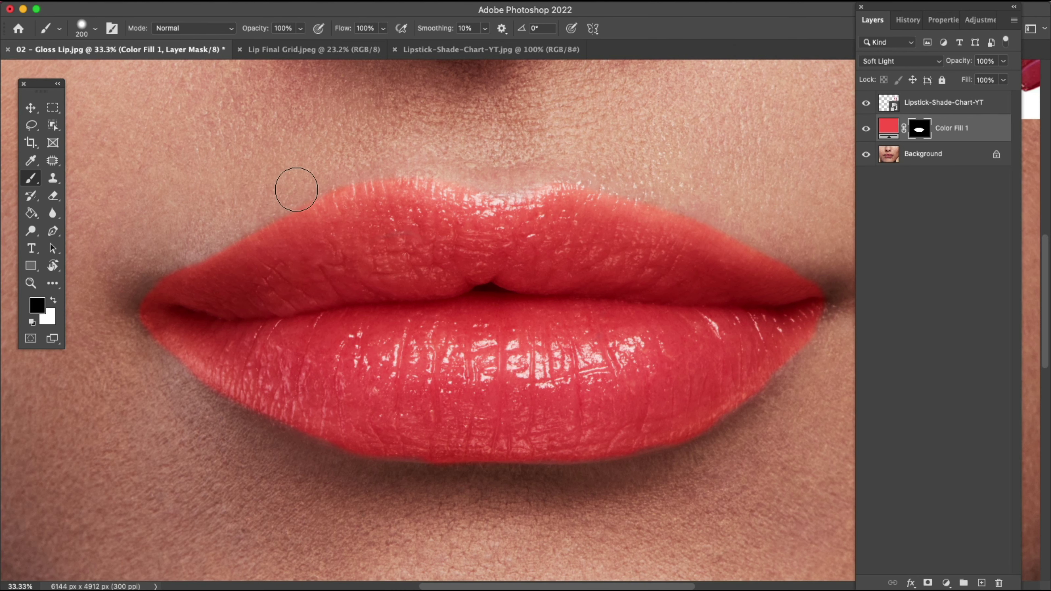
{"action": "left_click", "coordinate": [432, 150]}
{"action": "left_click", "coordinate": [354, 440]}
Restore coral along the lower lip edge with a smaller white brush, then erase spill below it.
{"action": "key", "text": "x"}
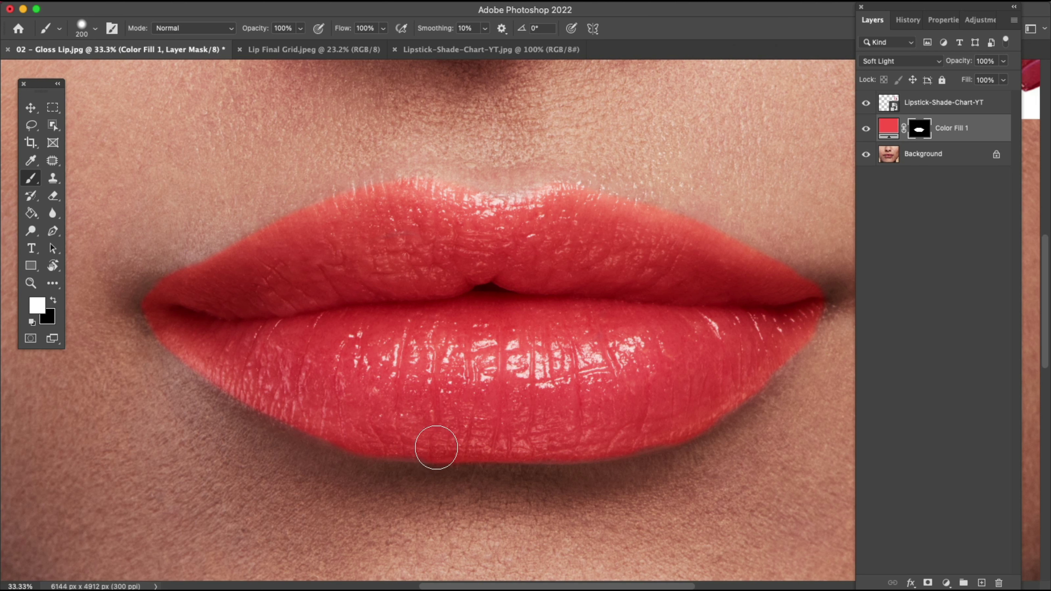
{"action": "key", "text": "bracketleft"}
{"action": "key", "text": "bracketleft"}
{"action": "key", "text": "bracketleft"}
{"action": "key", "text": "bracketleft"}
{"action": "key", "text": "bracketleft"}
{"action": "left_click_drag", "start_coordinate": [438, 455], "coordinate": [559, 456]}
{"action": "left_click_drag", "start_coordinate": [685, 420], "coordinate": [751, 414]}
{"action": "key", "text": "x"}
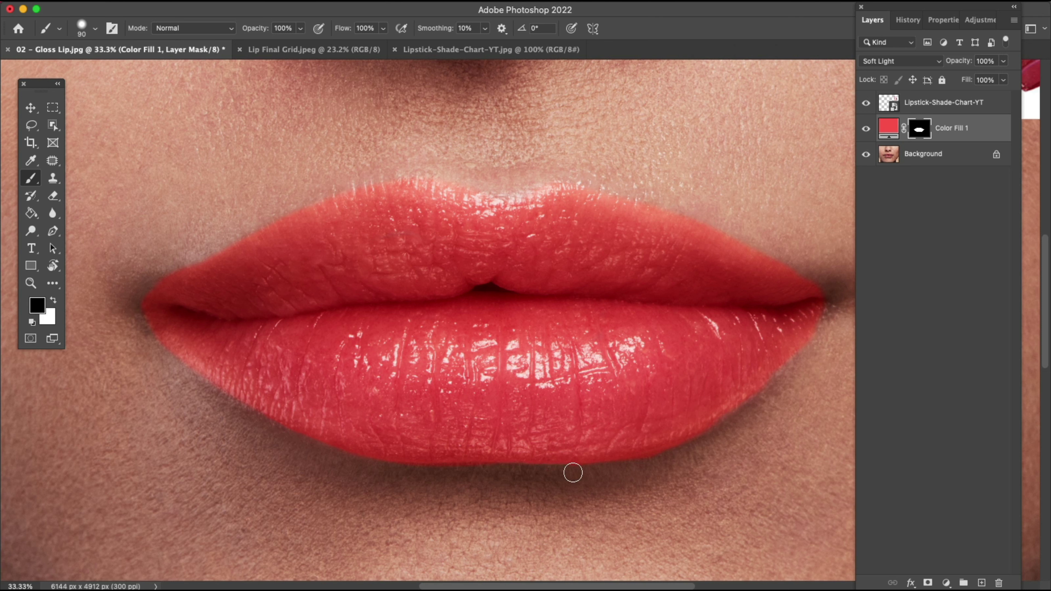
{"action": "left_click", "coordinate": [777, 417]}
{"action": "left_click", "coordinate": [440, 481]}
{"action": "left_click", "coordinate": [469, 486]}
{"action": "key", "text": "super+minus"}
{"action": "key", "text": "super+minus"}
{"action": "key", "text": "super+minus"}
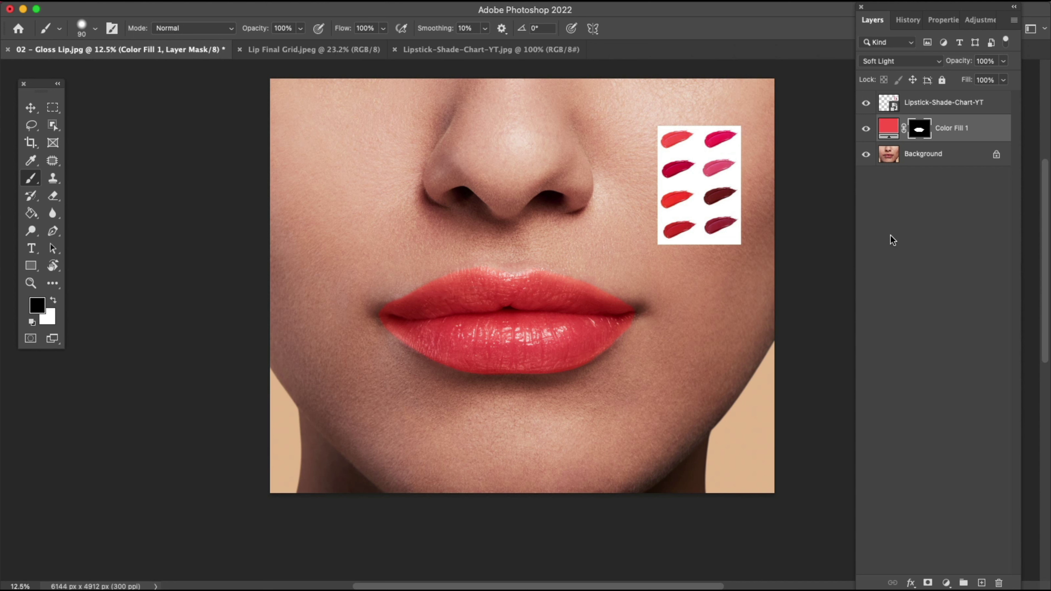
Load the lips selection from the fill mask and add a Gradient Map adjustment layer.
{"action": "left_click", "coordinate": [920, 132], "text": "super"}
{"action": "left_click", "coordinate": [947, 583]}
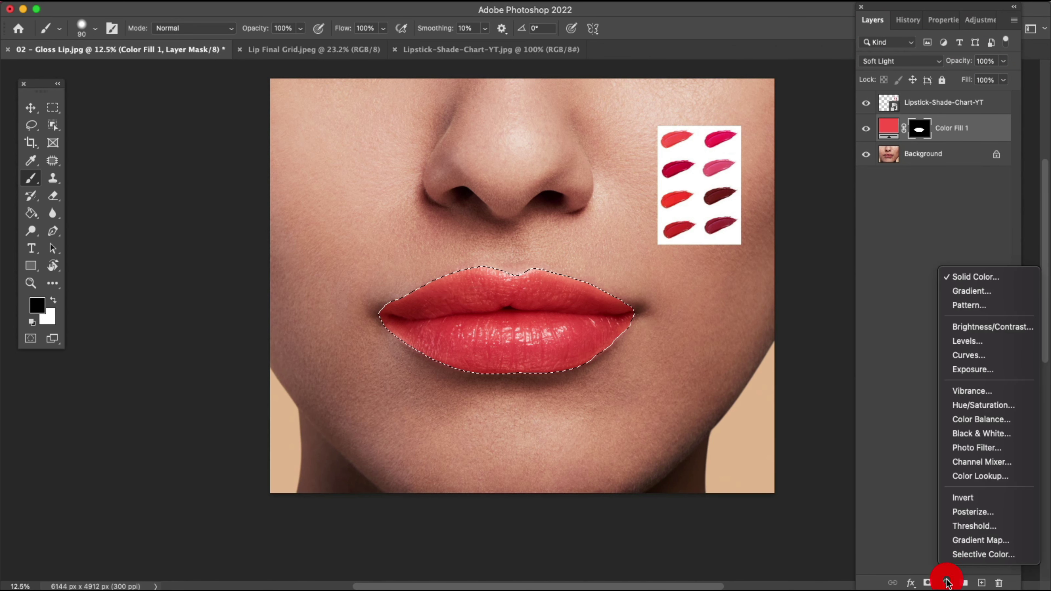
{"action": "left_click", "coordinate": [959, 540]}
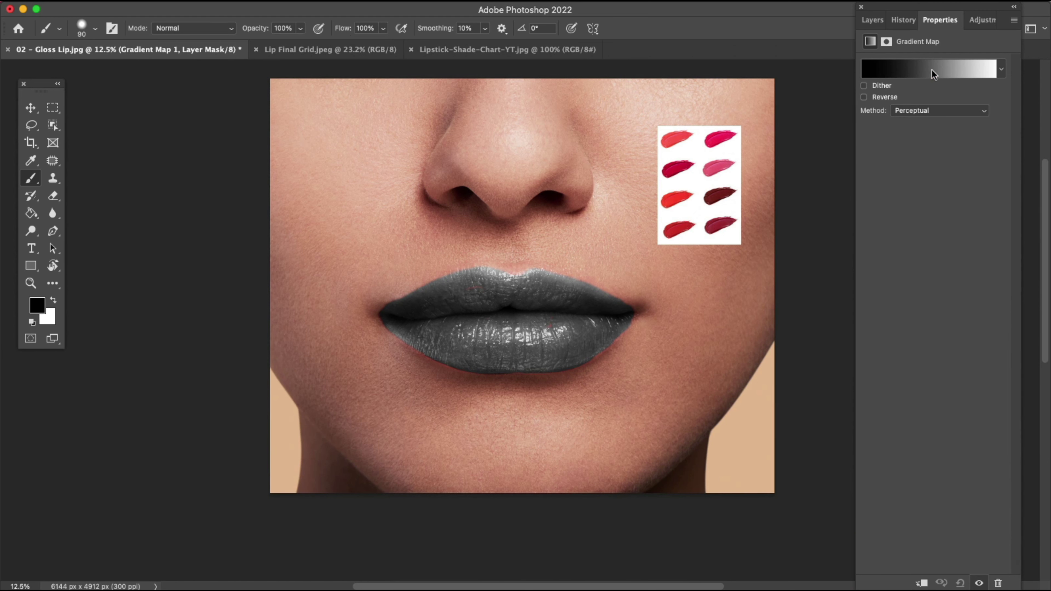
Set the gradient map to the Black, White preset with a #dd5d56 stop at 48%.
{"action": "left_click", "coordinate": [931, 70]}
{"action": "left_click", "coordinate": [735, 268]}
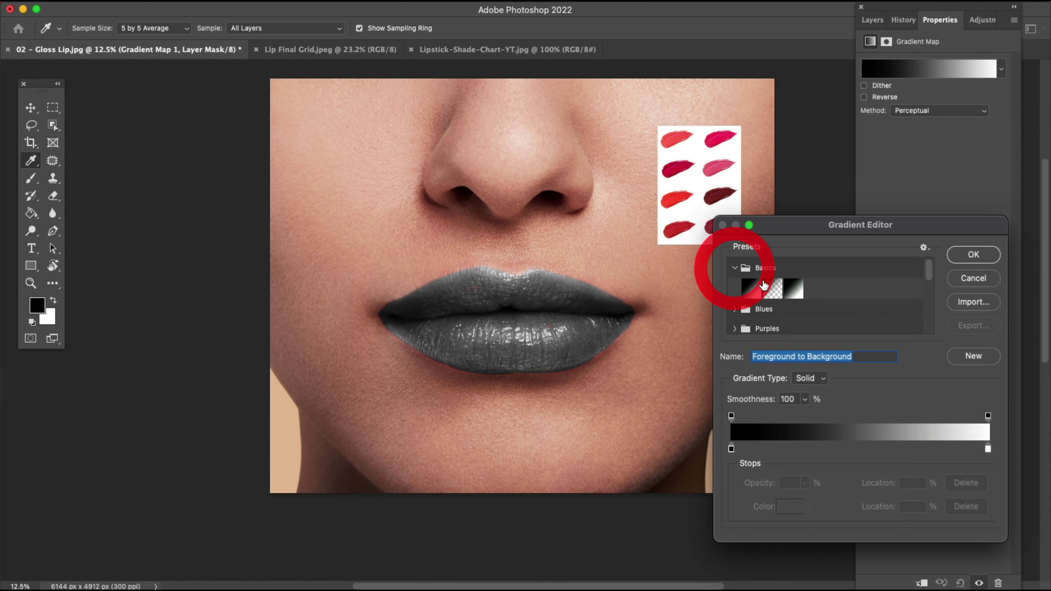
{"action": "left_click", "coordinate": [792, 288]}
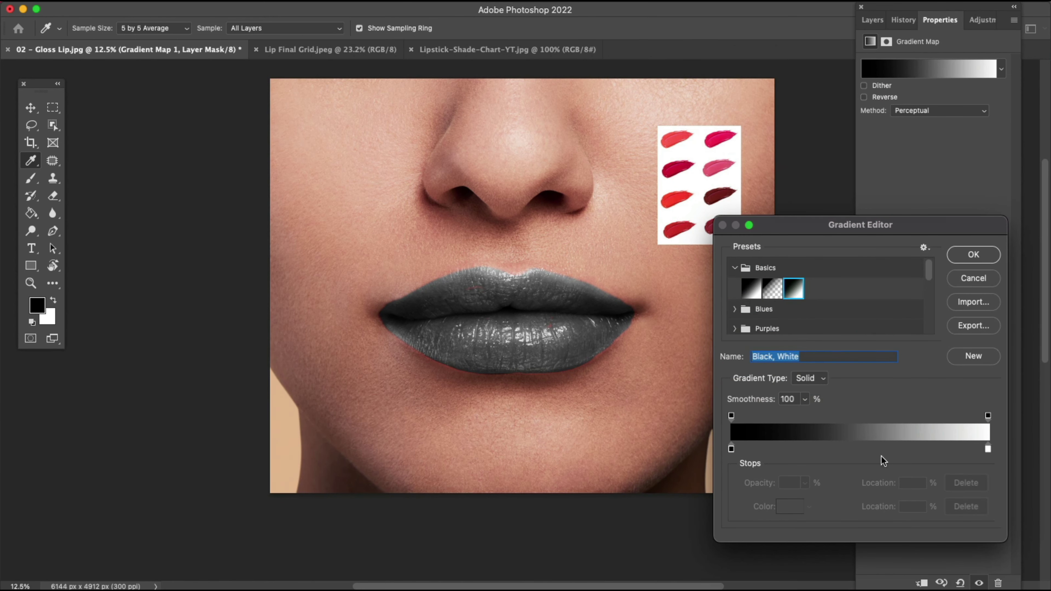
{"action": "left_click", "coordinate": [855, 448]}
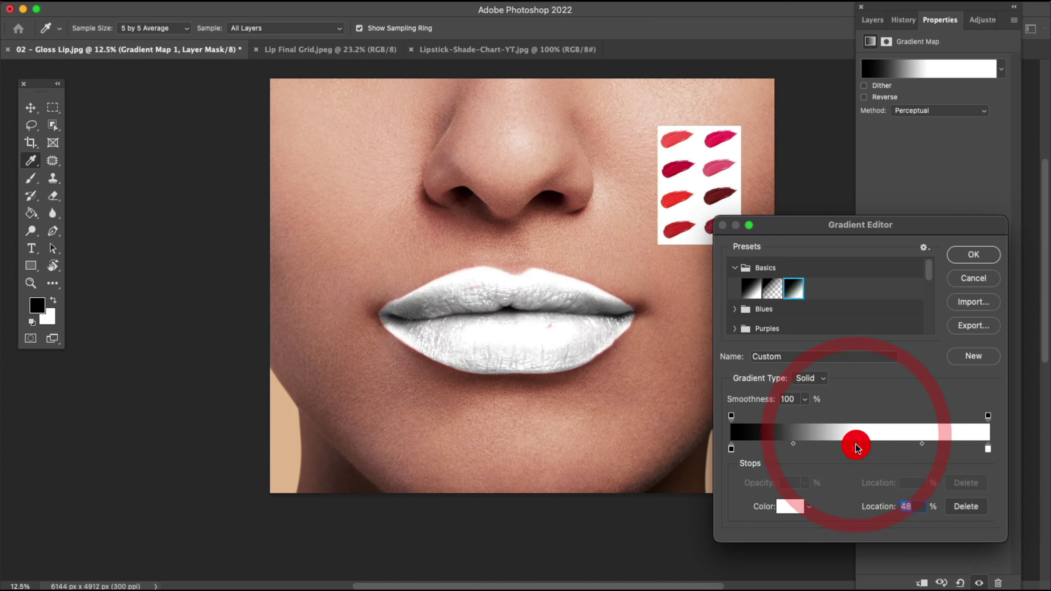
{"action": "left_click", "coordinate": [778, 507]}
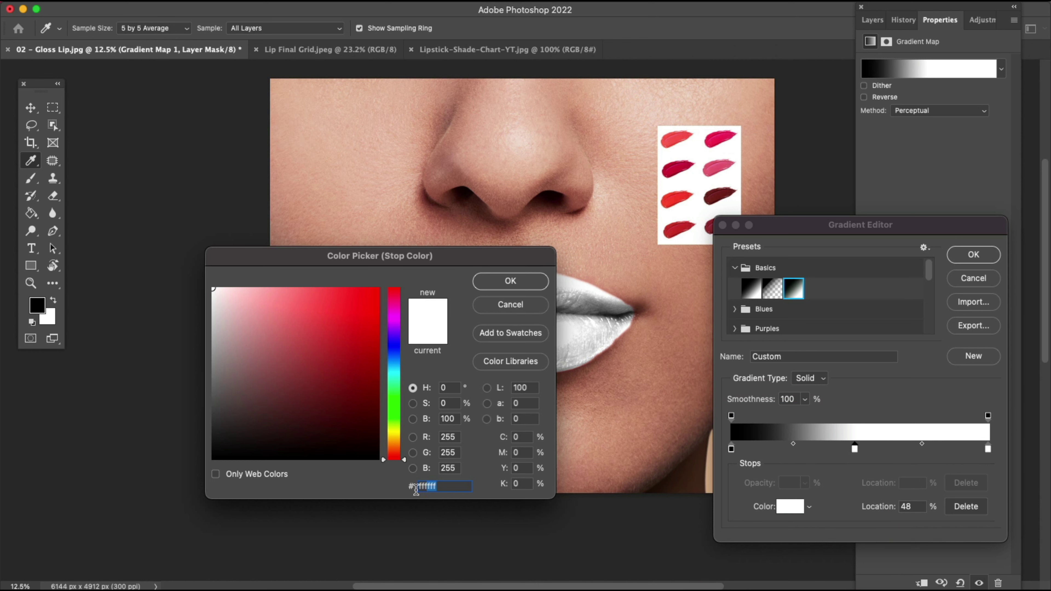
{"action": "double_click", "coordinate": [415, 488]}
{"action": "type", "text": "dd5d56"}
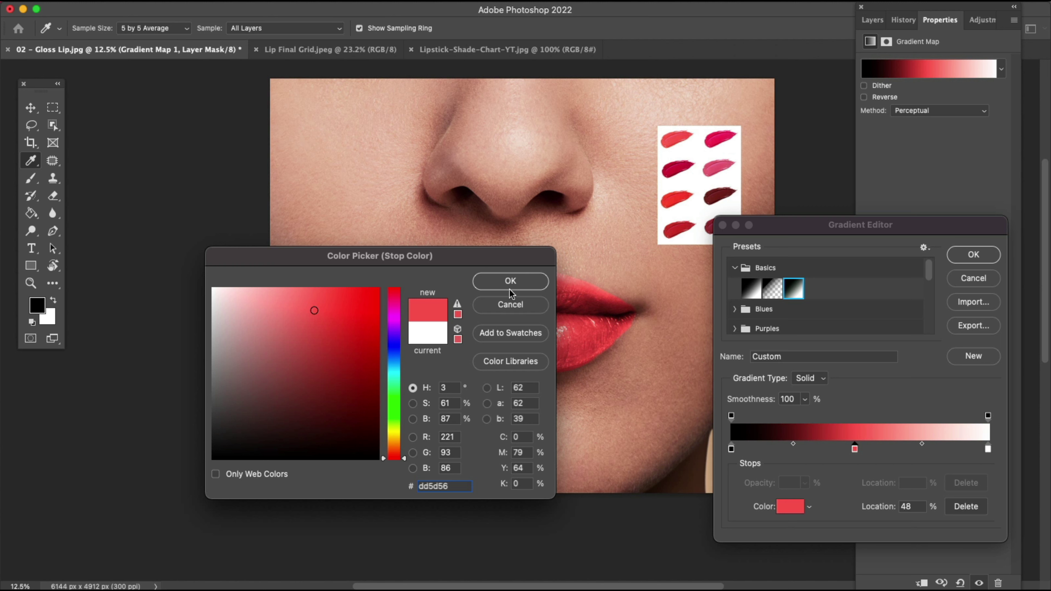
{"action": "left_click", "coordinate": [511, 282]}
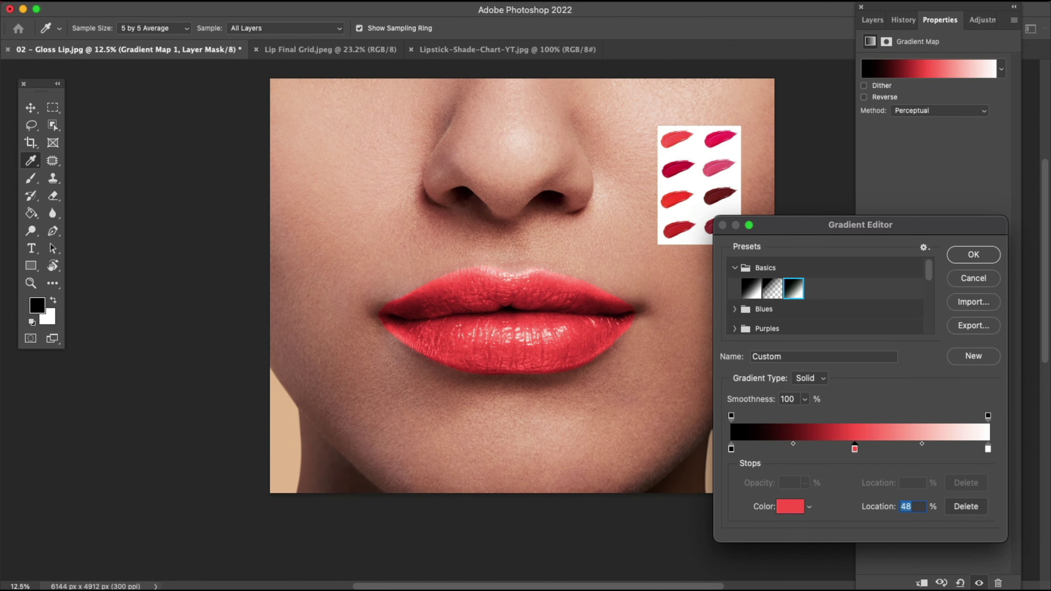
{"action": "left_click", "coordinate": [973, 254]}
Lower Gradient Map 1's opacity to 71% and select it together with Color Fill 1.
{"action": "key", "text": "b"}
{"action": "key", "text": "F7"}
{"action": "left_click", "coordinate": [1003, 61]}
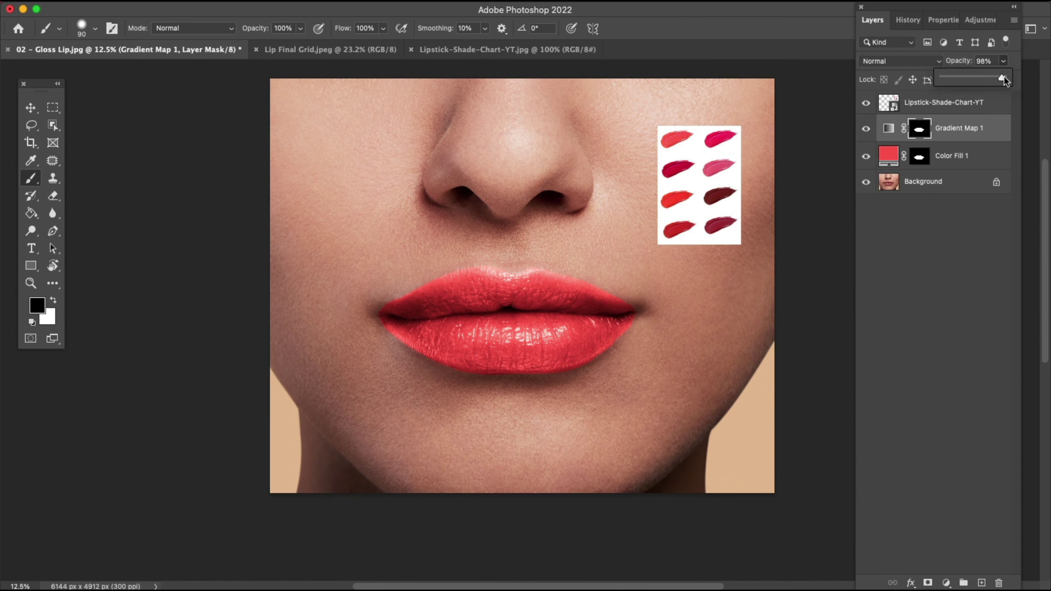
{"action": "left_click_drag", "start_coordinate": [987, 77], "coordinate": [973, 73]}
{"action": "left_click", "coordinate": [965, 157]}
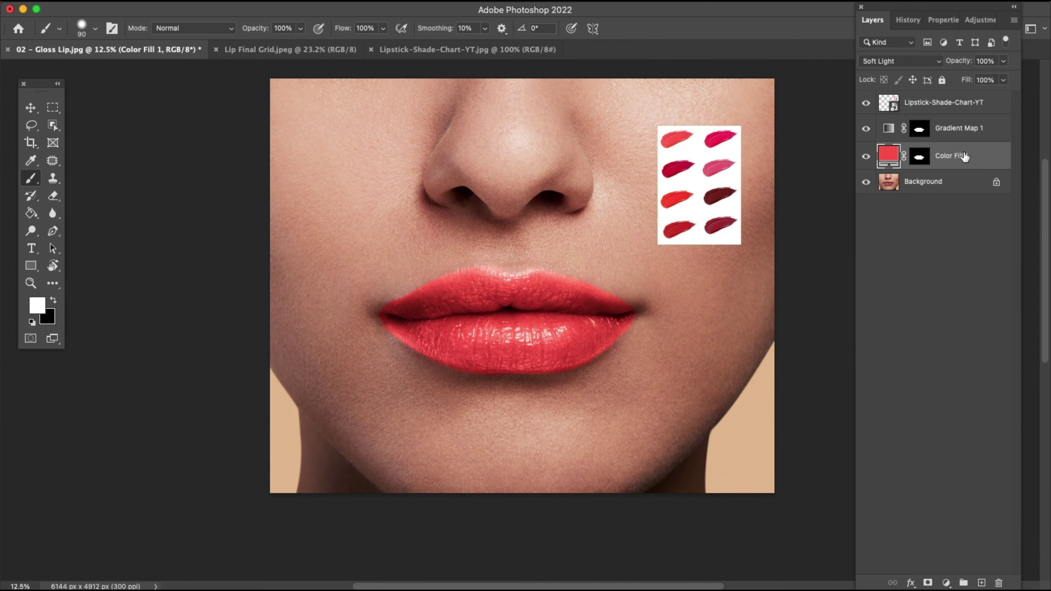
{"action": "left_click", "coordinate": [959, 136]}
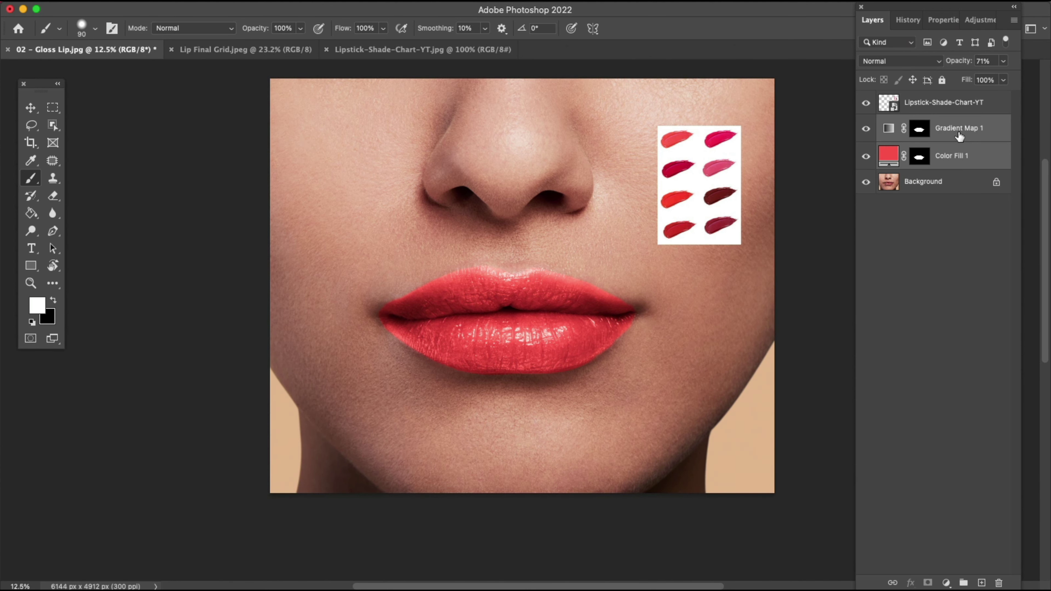
Group Color Fill 1 and Gradient Map 1 into 'Swatch 1' and hide the group.
{"action": "right_click", "coordinate": [959, 136]}
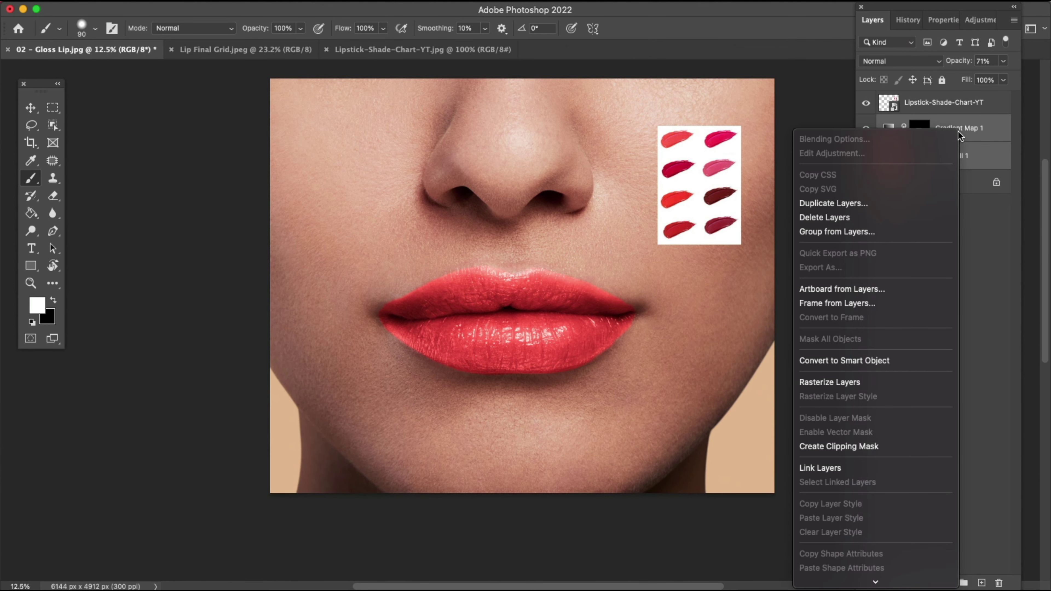
{"action": "left_click", "coordinate": [897, 230]}
{"action": "type", "text": "Swatch 1"}
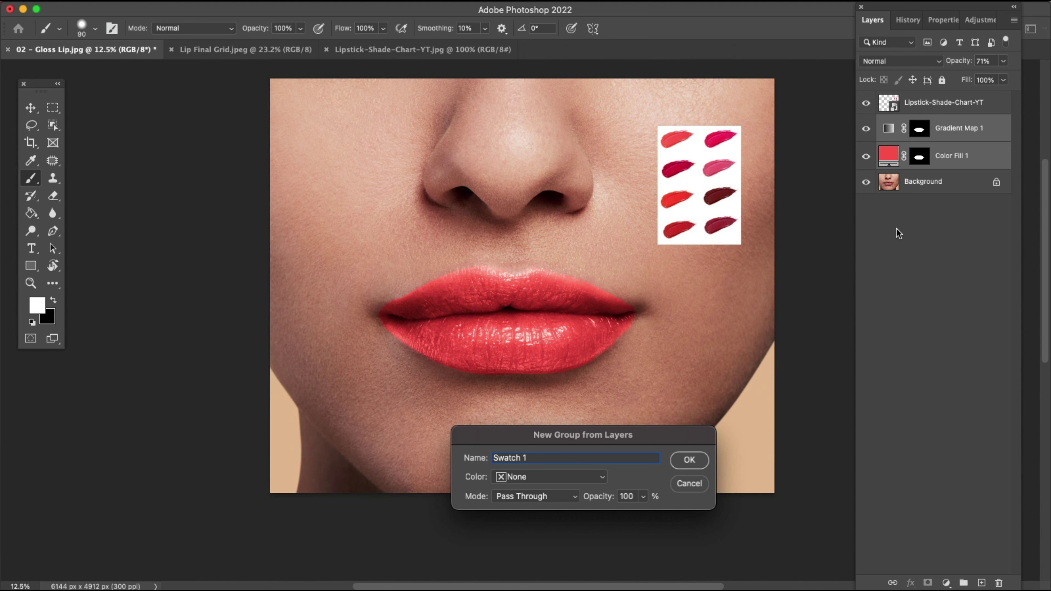
{"action": "left_click", "coordinate": [688, 460]}
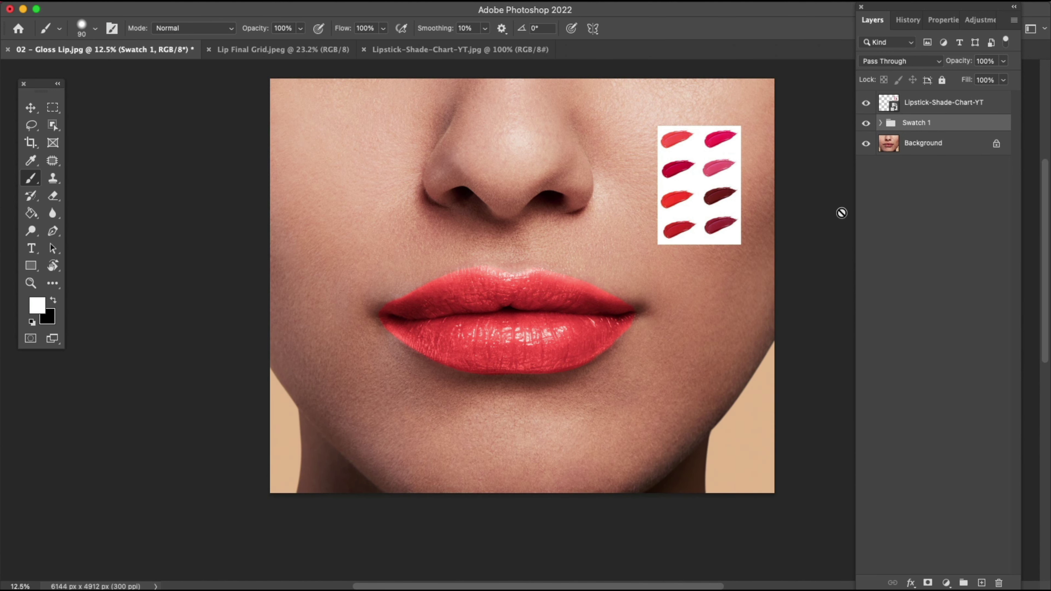
{"action": "left_click", "coordinate": [865, 123]}
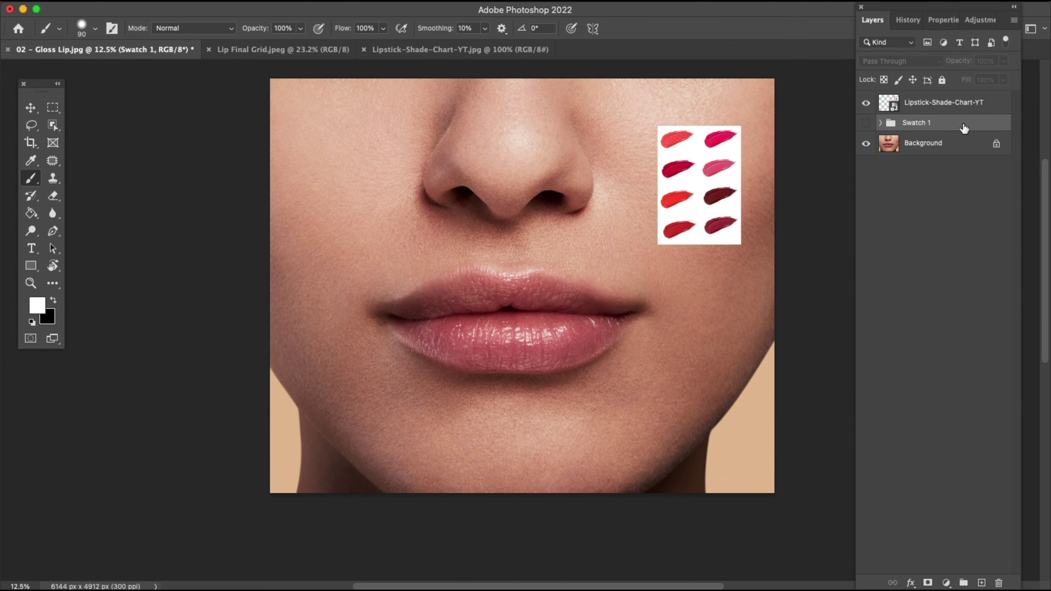
Make repeated duplicates of the hidden Swatch 1 group (Swatch 1 copy, copy 2, and onward).
{"action": "left_click_drag", "start_coordinate": [961, 128], "coordinate": [984, 579]}
{"action": "left_click_drag", "start_coordinate": [968, 123], "coordinate": [984, 580]}
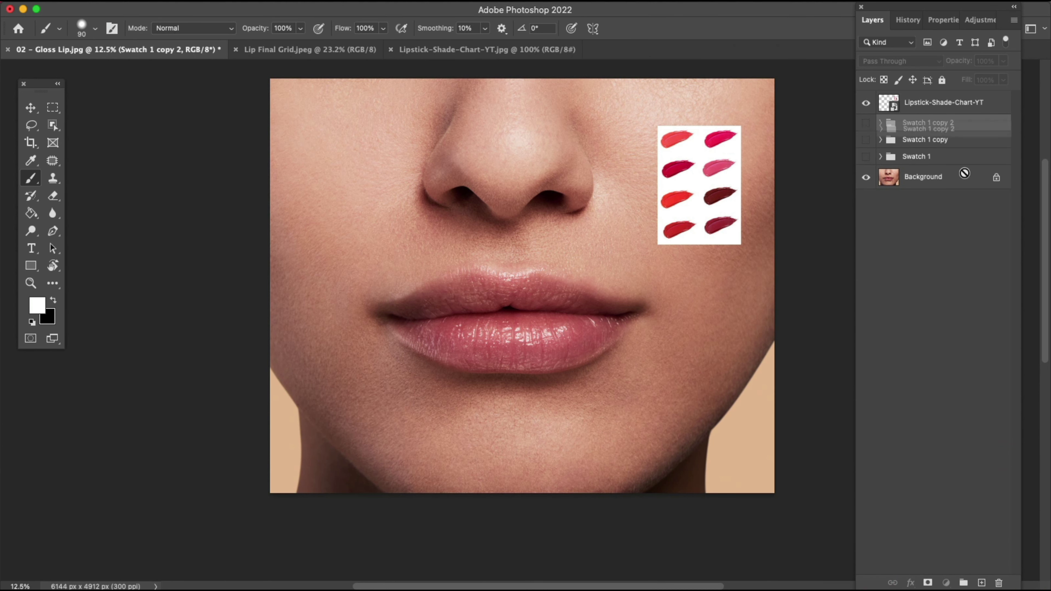
{"action": "left_click_drag", "start_coordinate": [964, 124], "coordinate": [981, 582]}
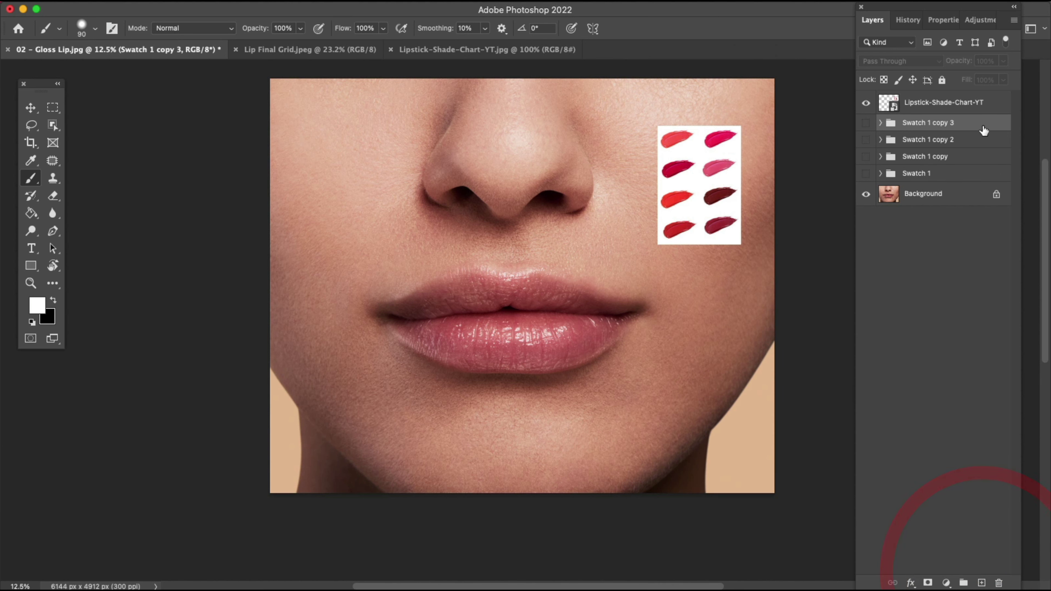
{"action": "left_click_drag", "start_coordinate": [981, 126], "coordinate": [981, 581]}
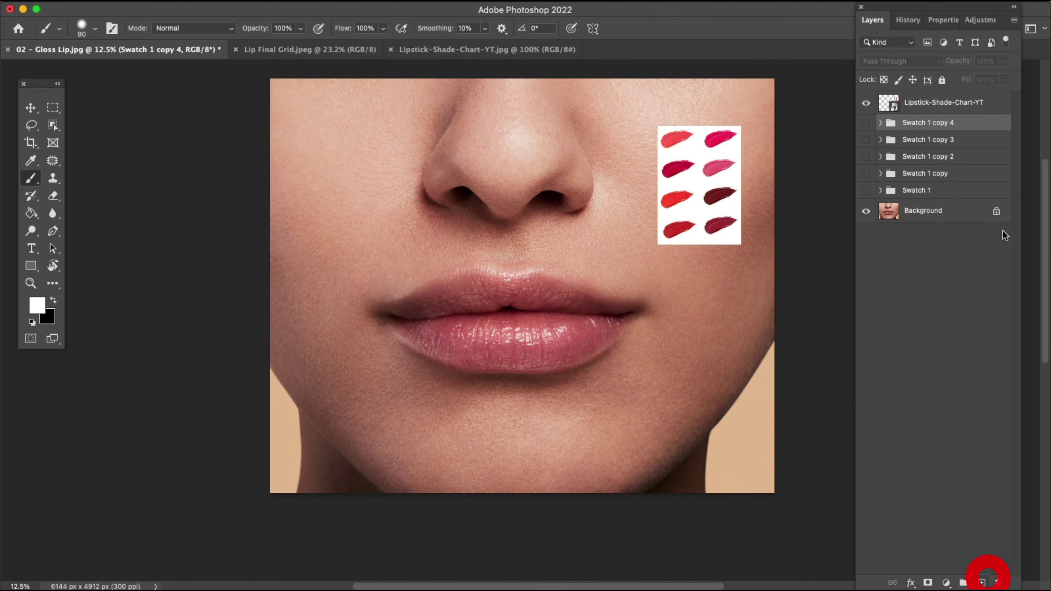
{"action": "left_click_drag", "start_coordinate": [989, 127], "coordinate": [981, 582]}
{"action": "left_click_drag", "start_coordinate": [974, 129], "coordinate": [982, 581]}
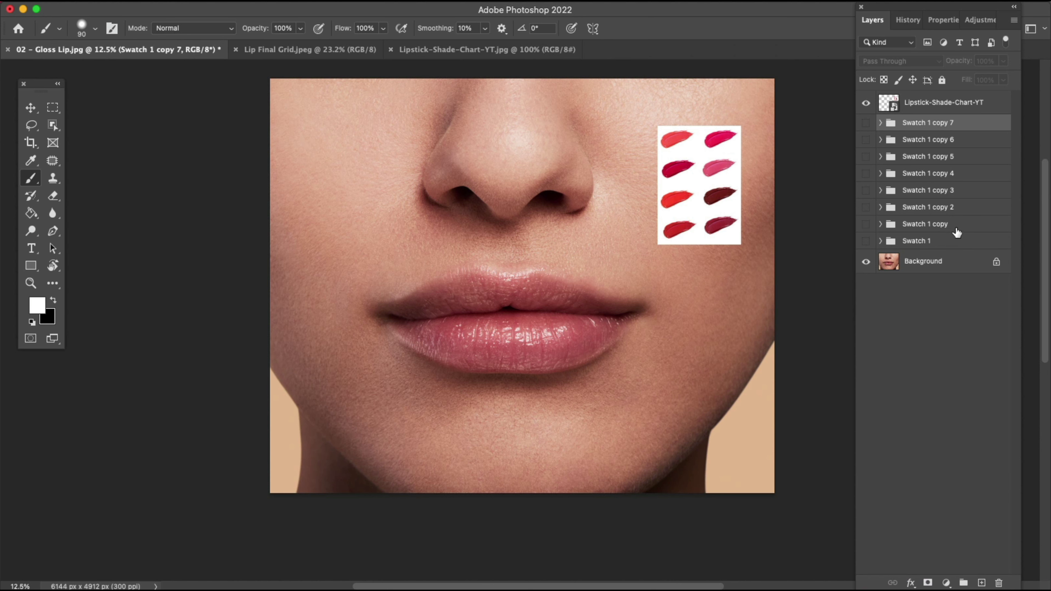
Rename the first three copied groups Swatch 2, Swatch 3 and Swatch 4.
{"action": "left_click", "coordinate": [945, 224]}
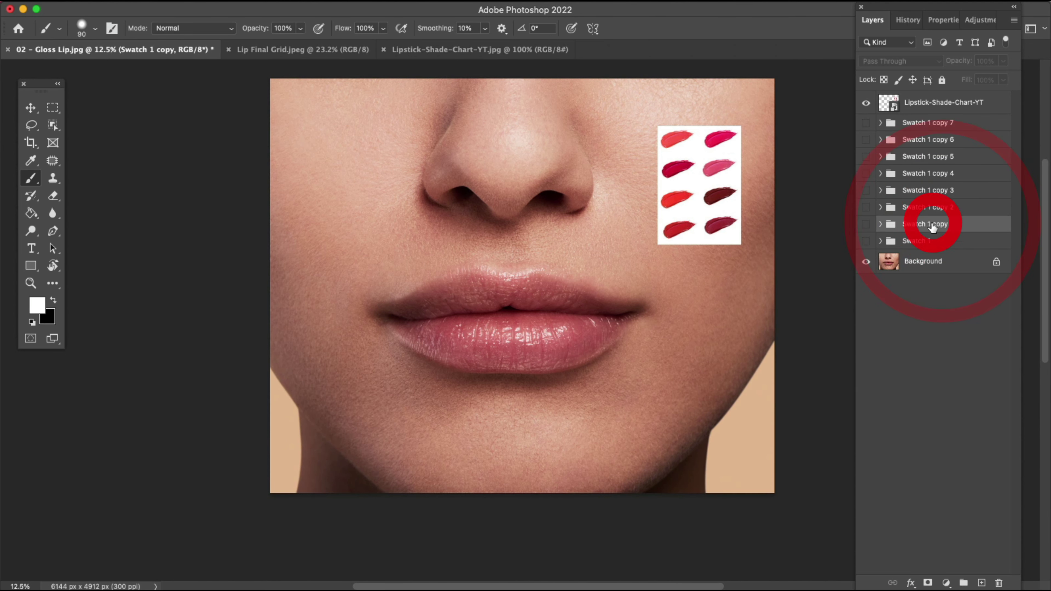
{"action": "left_click", "coordinate": [921, 227]}
{"action": "double_click", "coordinate": [922, 227]}
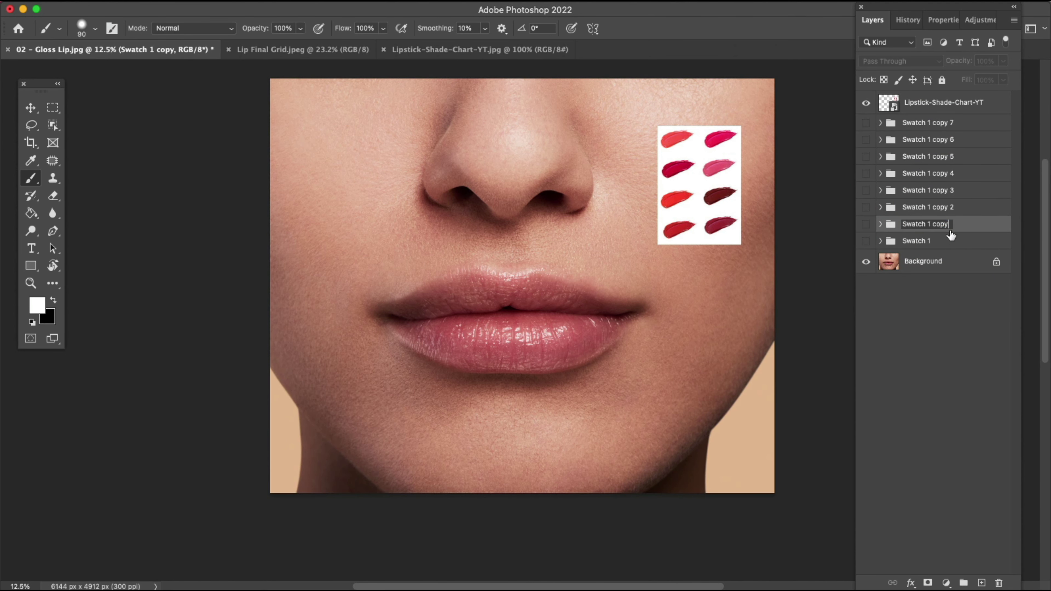
{"action": "key", "text": "BackSpace"}
{"action": "key", "text": "BackSpace"}
{"action": "key", "text": "BackSpace"}
{"action": "key", "text": "BackSpace"}
{"action": "key", "text": "BackSpace"}
{"action": "key", "text": "BackSpace"}
{"action": "type", "text": "2"}
{"action": "left_click", "coordinate": [963, 207]}
{"action": "double_click", "coordinate": [947, 207]}
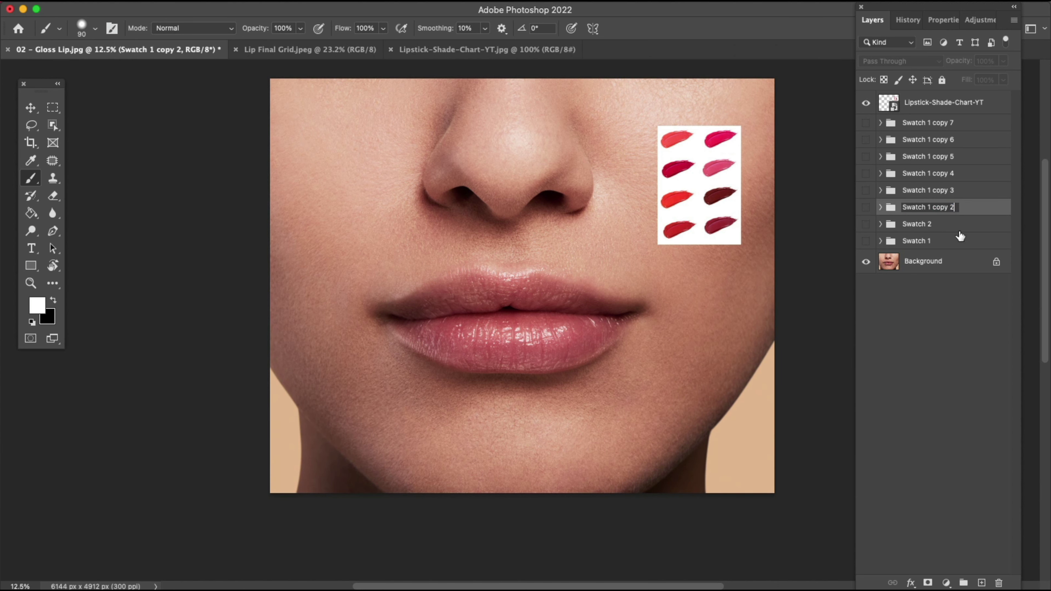
{"action": "key", "text": "BackSpace"}
{"action": "key", "text": "BackSpace"}
{"action": "key", "text": "BackSpace"}
{"action": "key", "text": "BackSpace"}
{"action": "key", "text": "BackSpace"}
{"action": "key", "text": "BackSpace"}
{"action": "key", "text": "BackSpace"}
{"action": "type", "text": "3"}
{"action": "left_click", "coordinate": [960, 190]}
{"action": "double_click", "coordinate": [947, 190]}
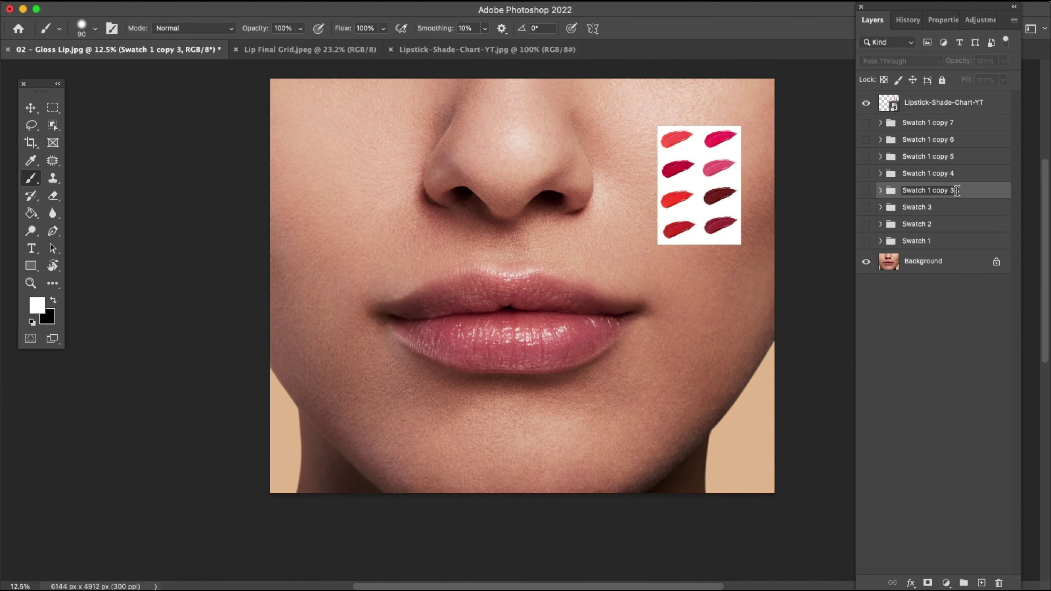
{"action": "key", "text": "BackSpace"}
{"action": "key", "text": "BackSpace"}
{"action": "key", "text": "BackSpace"}
{"action": "key", "text": "BackSpace"}
{"action": "key", "text": "BackSpace"}
{"action": "key", "text": "BackSpace"}
{"action": "key", "text": "BackSpace"}
{"action": "type", "text": "4"}
Rename the next copies Swatch 5 and Swatch 6, and start renaming the remaining groups.
{"action": "left_click", "coordinate": [960, 173]}
{"action": "double_click", "coordinate": [947, 173]}
{"action": "key", "text": "BackSpace"}
{"action": "key", "text": "BackSpace"}
{"action": "key", "text": "BackSpace"}
{"action": "key", "text": "BackSpace"}
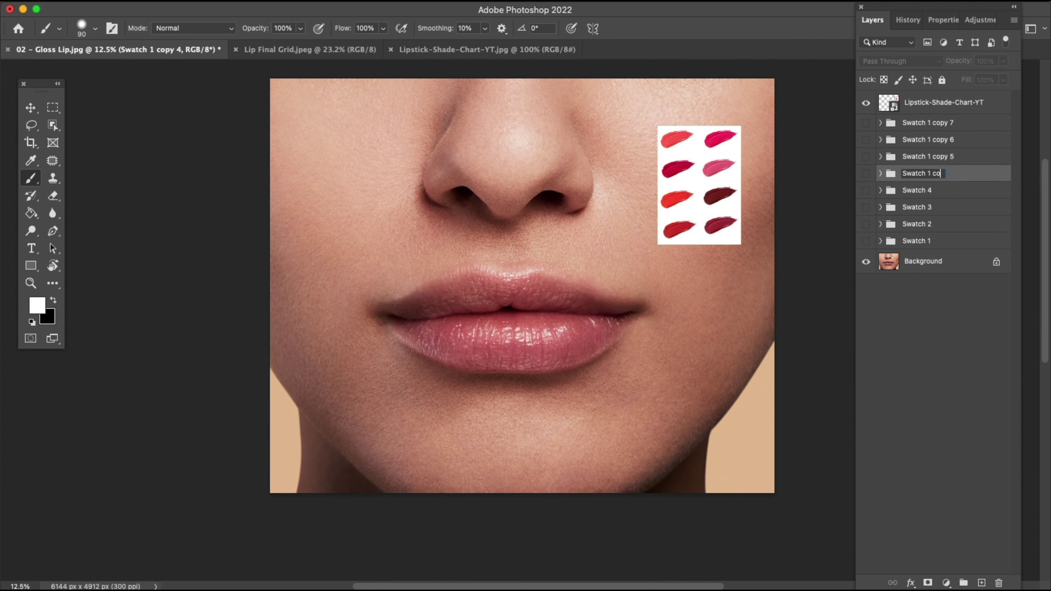
{"action": "type", "text": "5"}
{"action": "left_click", "coordinate": [955, 157]}
{"action": "double_click", "coordinate": [951, 156]}
{"action": "key", "text": "BackSpace"}
{"action": "key", "text": "BackSpace"}
{"action": "key", "text": "BackSpace"}
{"action": "key", "text": "BackSpace"}
{"action": "key", "text": "BackSpace"}
{"action": "key", "text": "BackSpace"}
{"action": "key", "text": "BackSpace"}
{"action": "key", "text": "BackSpace"}
{"action": "type", "text": "6"}
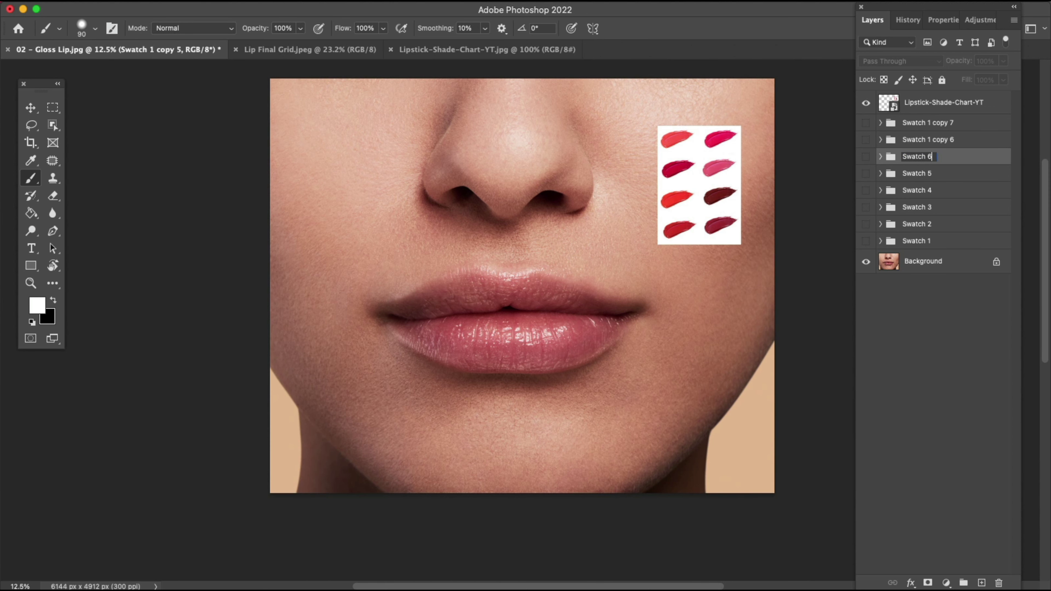
{"action": "left_click", "coordinate": [962, 140]}
{"action": "double_click", "coordinate": [940, 141]}
{"action": "key", "text": "BackSpace"}
{"action": "key", "text": "BackSpace"}
{"action": "key", "text": "BackSpace"}
{"action": "key", "text": "BackSpace"}
{"action": "key", "text": "BackSpace"}
{"action": "key", "text": "BackSpace"}
{"action": "key", "text": "BackSpace"}
{"action": "key", "text": "BackSpace"}
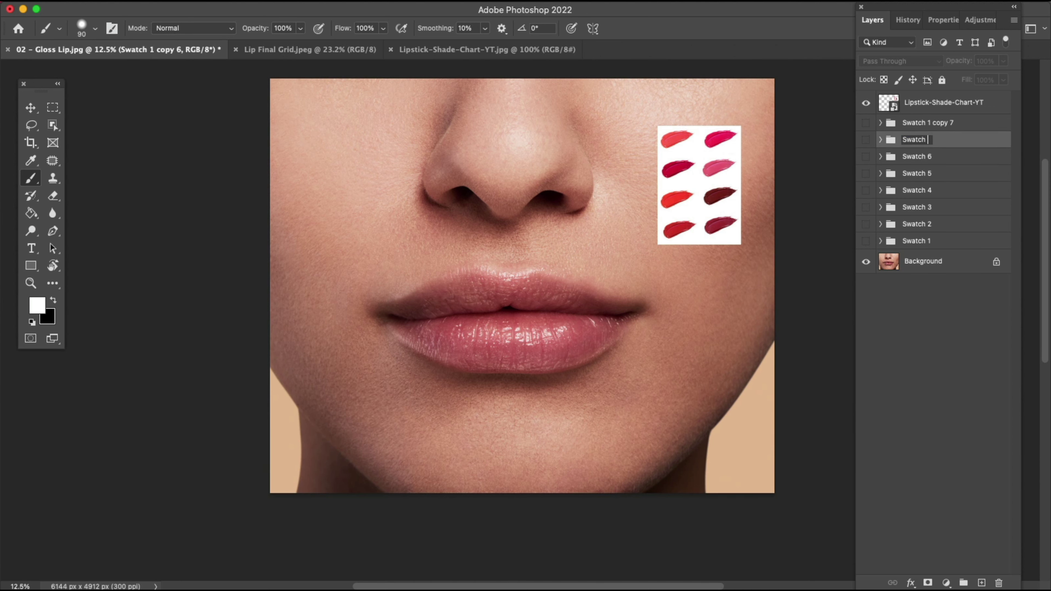
{"action": "left_click", "coordinate": [937, 124]}
{"action": "double_click", "coordinate": [951, 123]}
{"action": "key", "text": "BackSpace"}
{"action": "key", "text": "BackSpace"}
{"action": "key", "text": "BackSpace"}
{"action": "key", "text": "BackSpace"}
{"action": "key", "text": "BackSpace"}
{"action": "key", "text": "BackSpace"}
{"action": "key", "text": "BackSpace"}
{"action": "key", "text": "BackSpace"}
{"action": "key", "text": "BackSpace"}
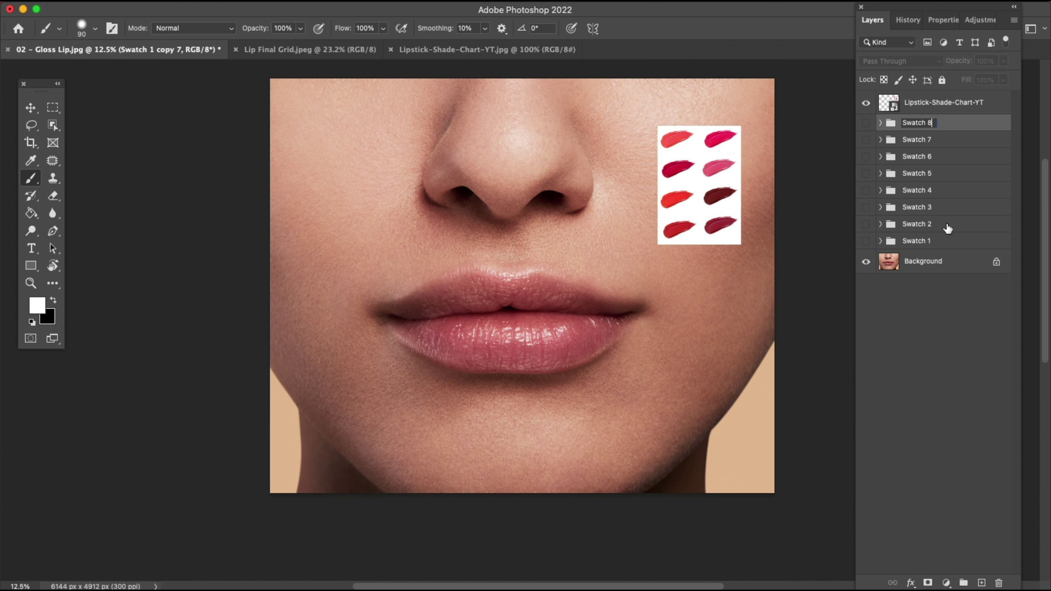
Make the Swatch 2 group visible and expand it to show its layers.
{"action": "left_click", "coordinate": [962, 223]}
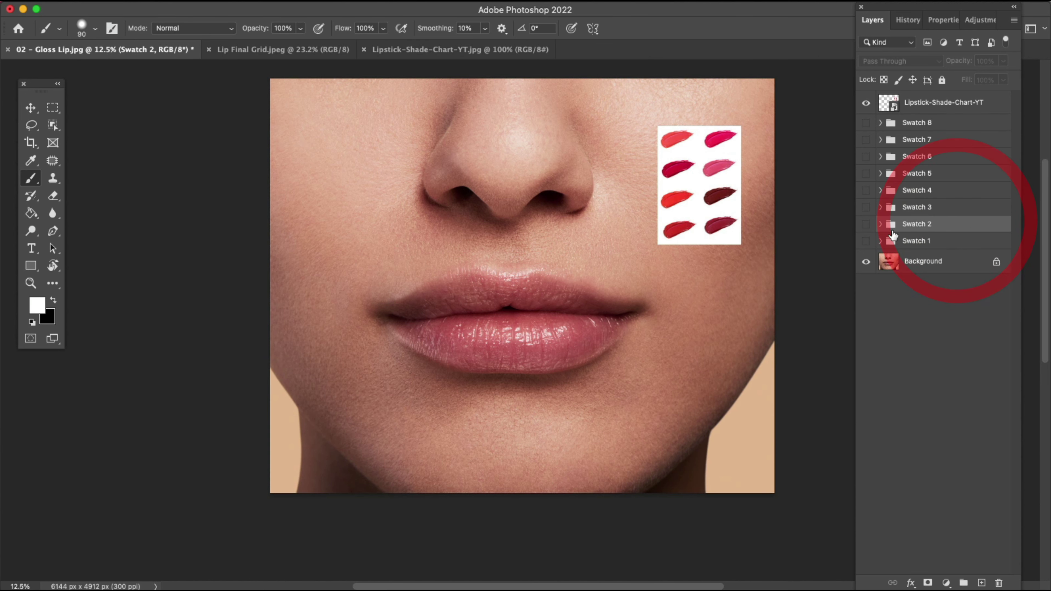
{"action": "left_click", "coordinate": [865, 223]}
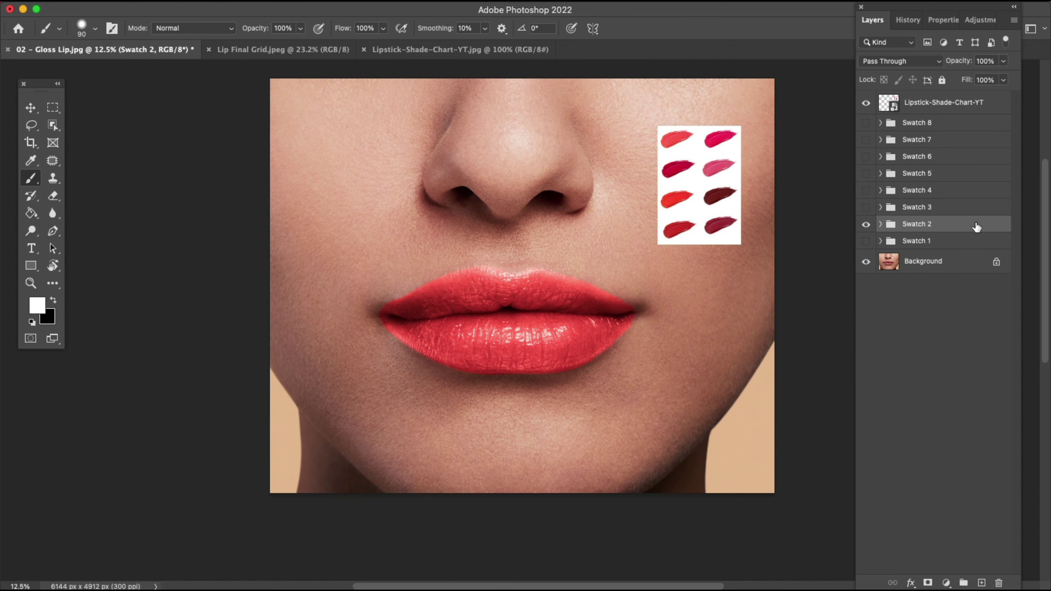
{"action": "left_click", "coordinate": [880, 224]}
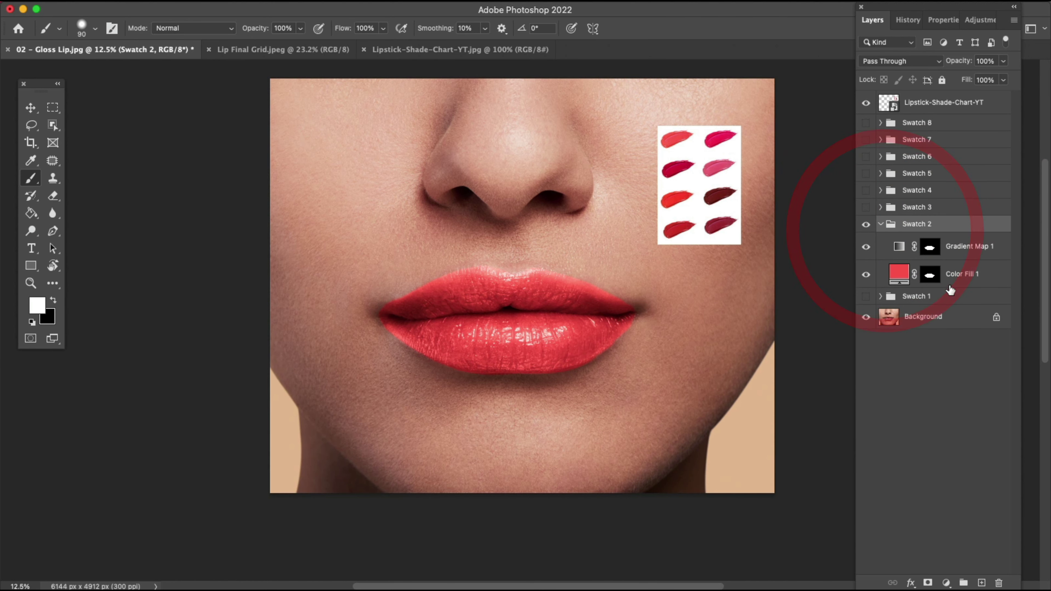
Set Swatch 2's Color Fill 1 to the chart's pink d32957, copying its hex value.
{"action": "left_click", "coordinate": [901, 278]}
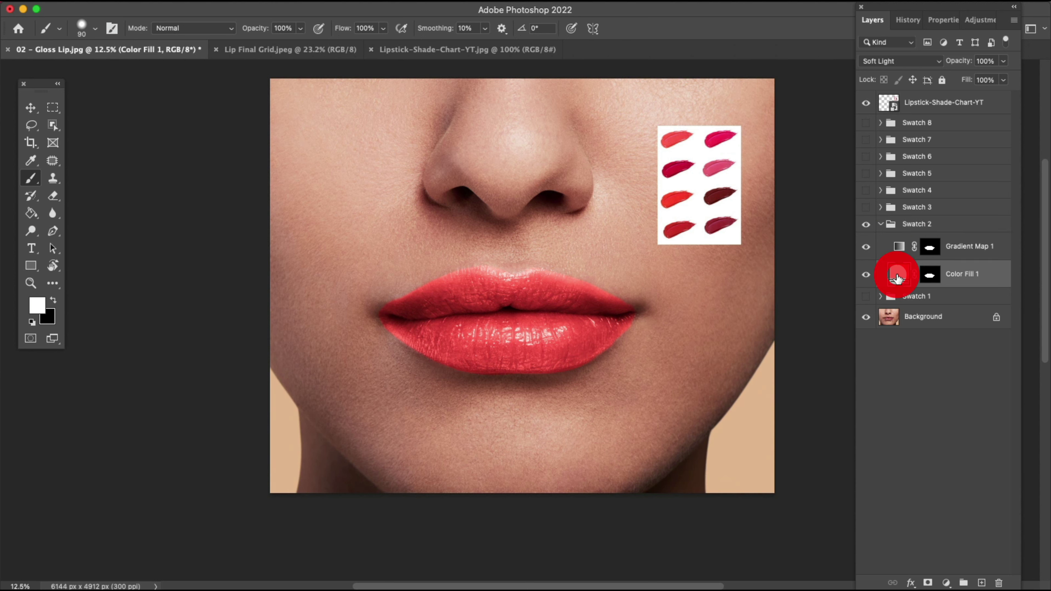
{"action": "left_click", "coordinate": [902, 276]}
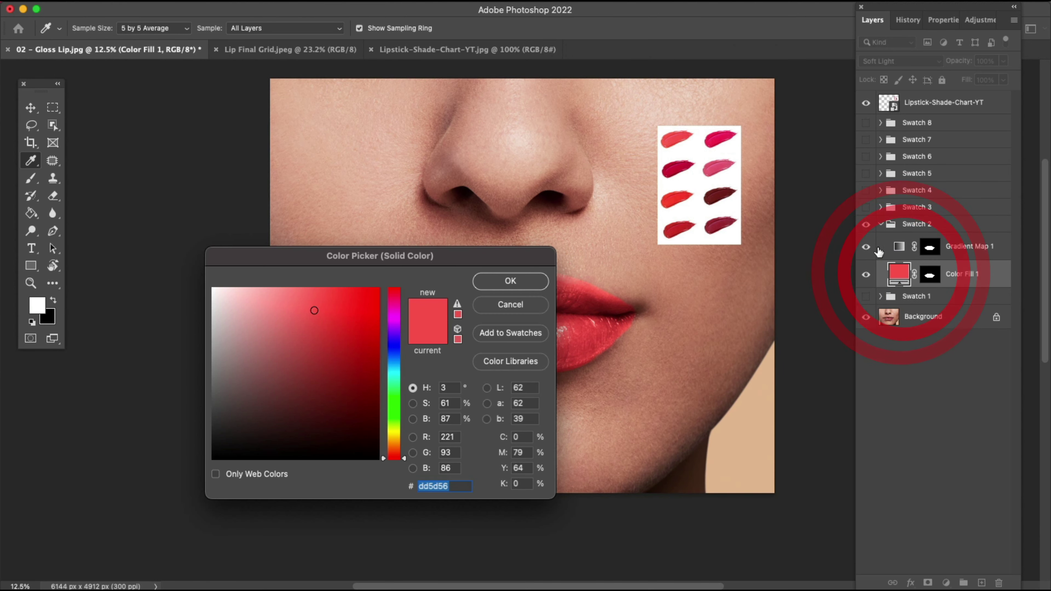
{"action": "left_click", "coordinate": [716, 139]}
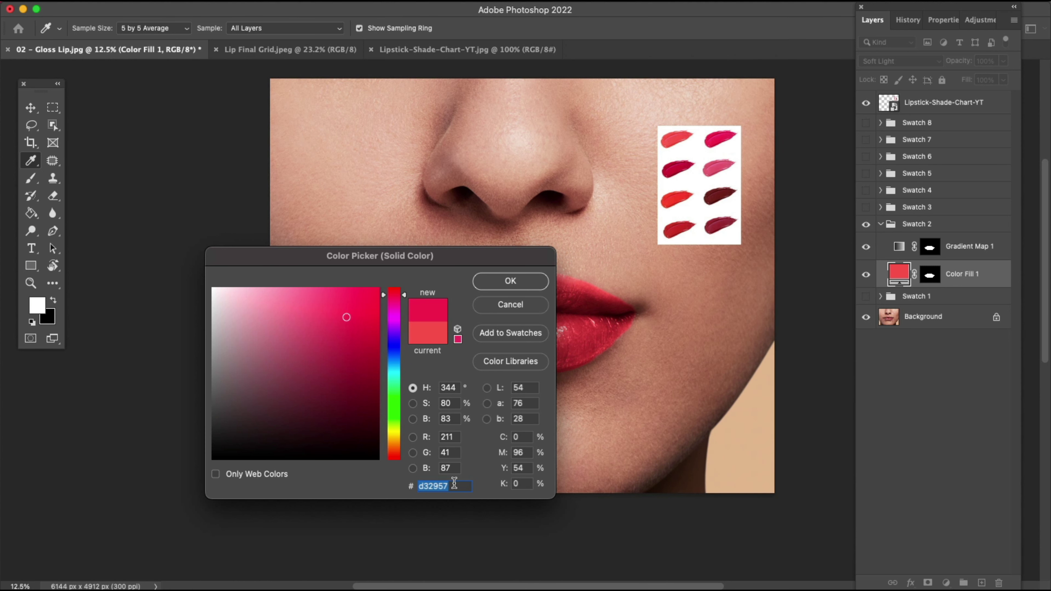
{"action": "left_click", "coordinate": [410, 486]}
{"action": "left_click", "coordinate": [510, 282]}
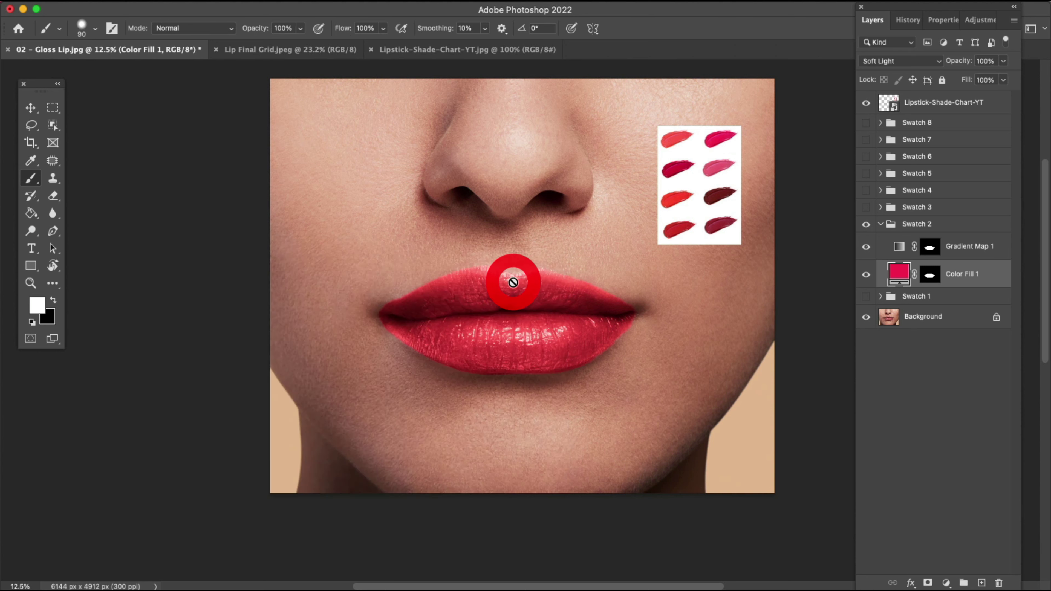
{"action": "double_click", "coordinate": [898, 248]}
Paste pink d32957 into Gradient Map 1's middle stop and accept the gradient.
{"action": "left_click", "coordinate": [933, 67]}
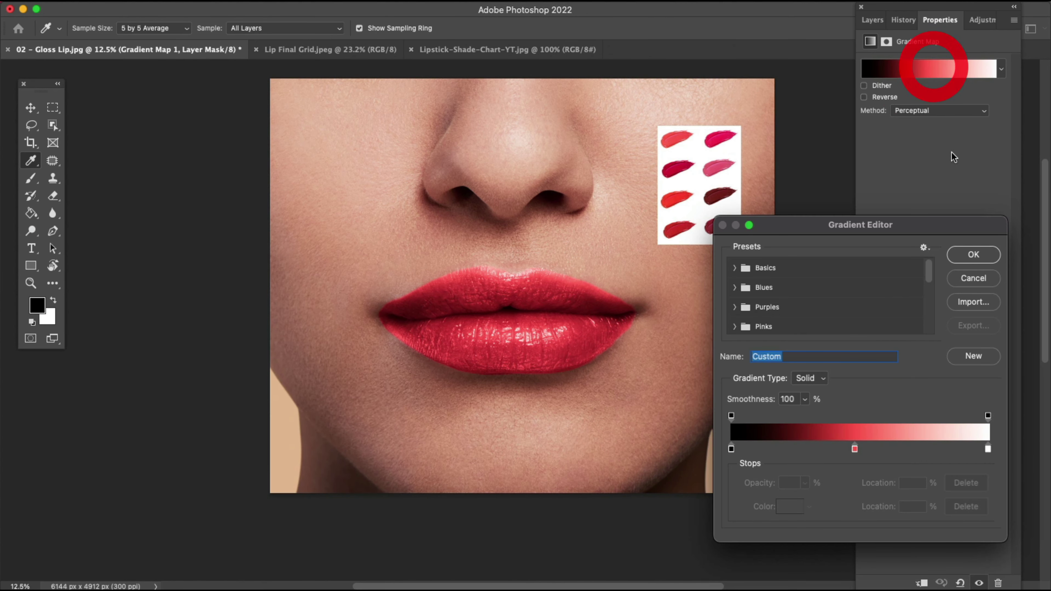
{"action": "left_click", "coordinate": [853, 450]}
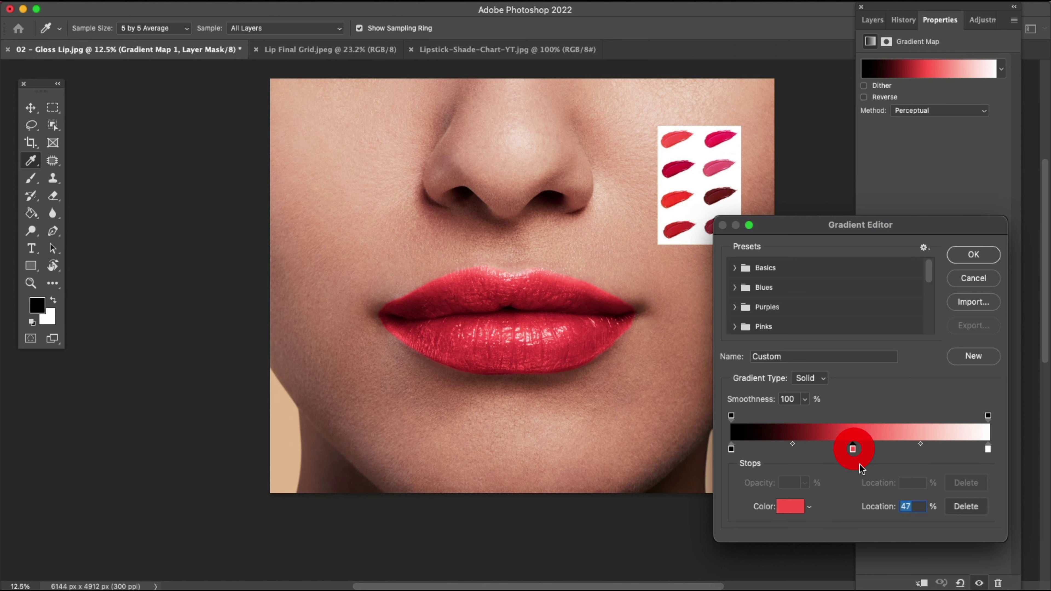
{"action": "left_click", "coordinate": [789, 506]}
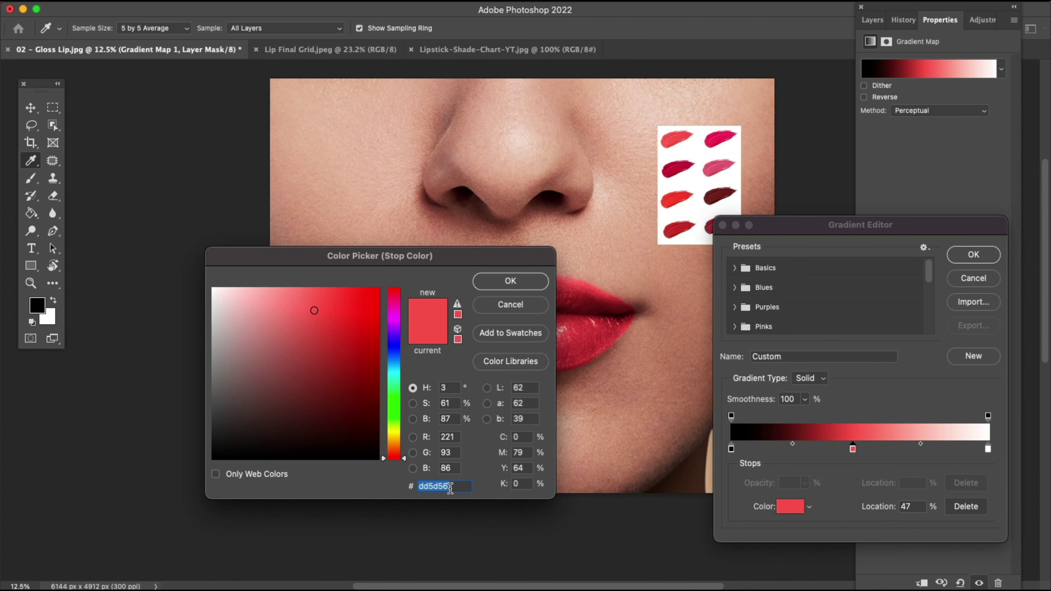
{"action": "left_click", "coordinate": [401, 489]}
{"action": "type", "text": "d32957"}
{"action": "left_click", "coordinate": [511, 282]}
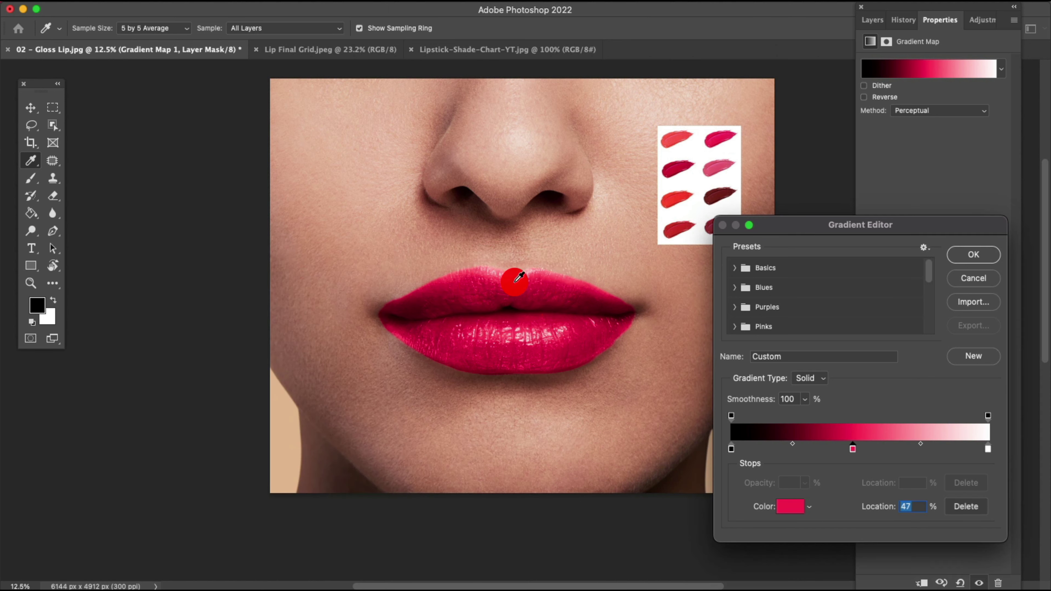
{"action": "left_click", "coordinate": [974, 255]}
{"action": "key", "text": "b"}
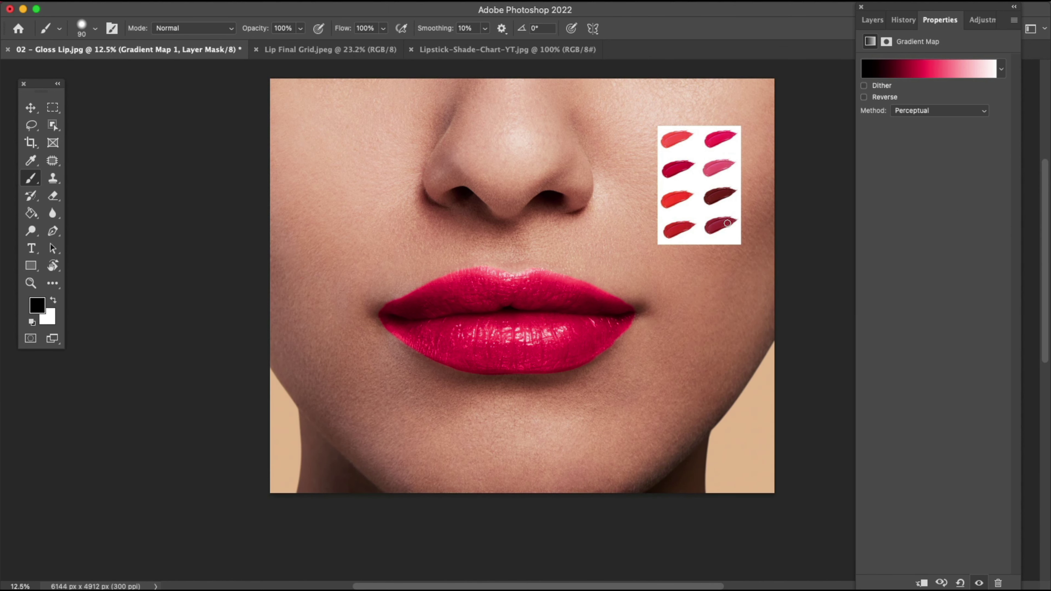
Hide Swatch 2, then show Swatch 3 and fill it with the next chart shade.
{"action": "left_click", "coordinate": [880, 20]}
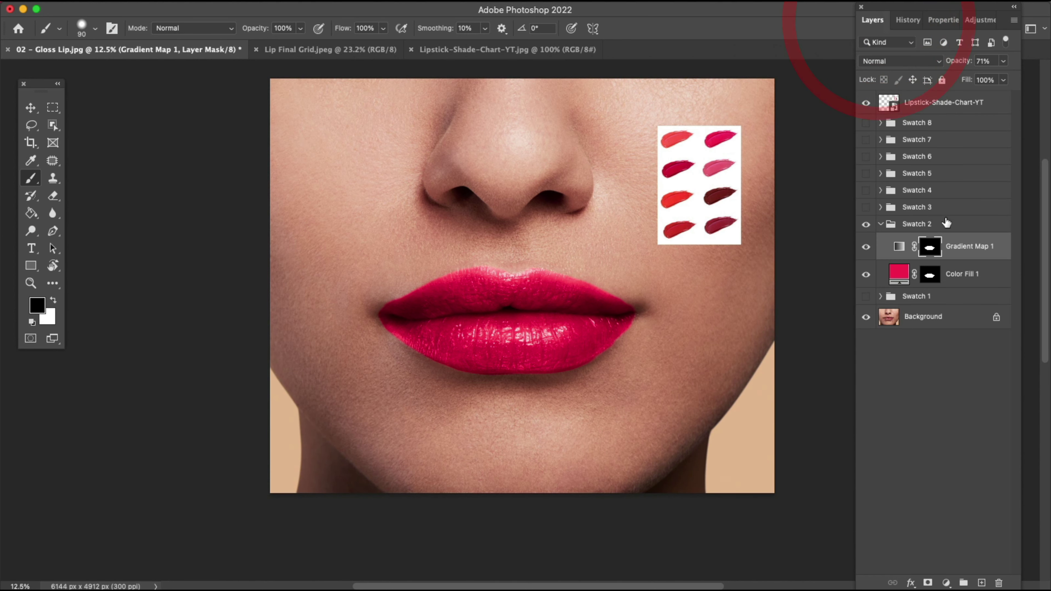
{"action": "left_click", "coordinate": [880, 223]}
{"action": "left_click", "coordinate": [865, 224]}
{"action": "left_click", "coordinate": [866, 207]}
{"action": "left_click", "coordinate": [880, 207]}
{"action": "double_click", "coordinate": [898, 258]}
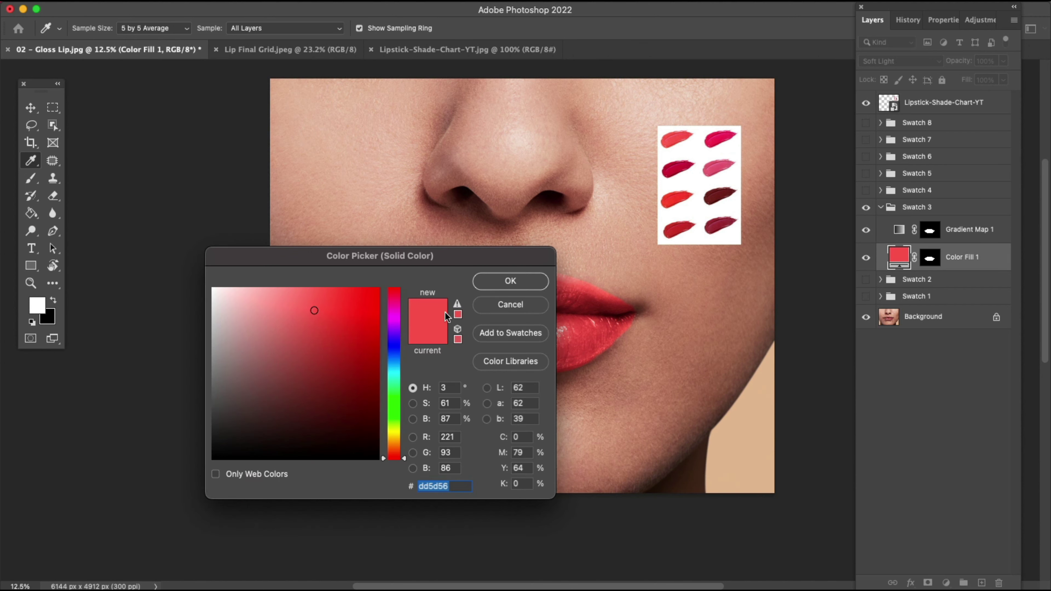
{"action": "left_click", "coordinate": [673, 166]}
{"action": "left_click", "coordinate": [510, 281]}
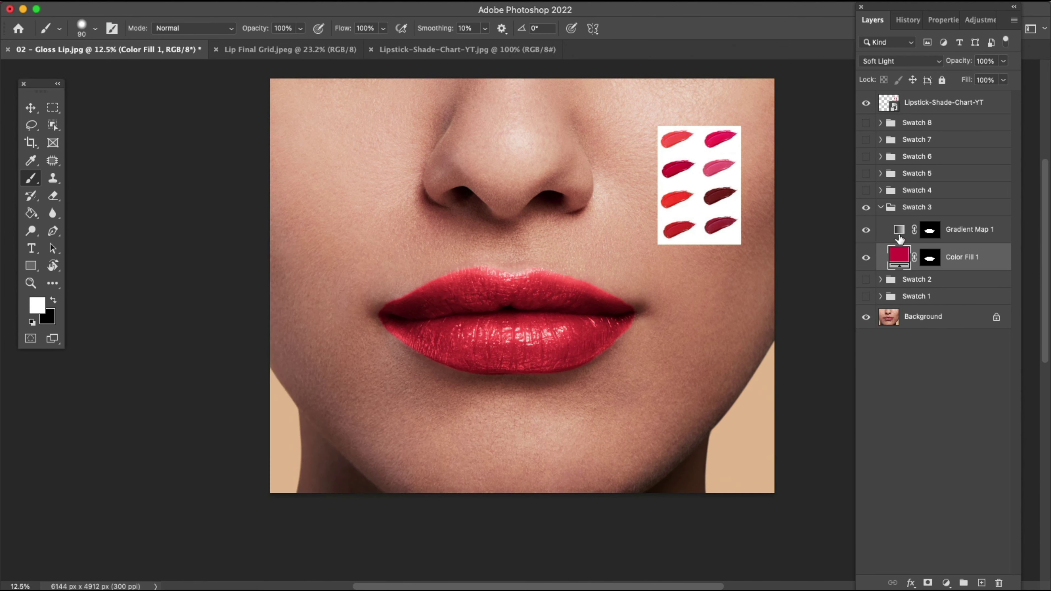
Give Swatch 3's gradient map middle stop the same crimson shade.
{"action": "double_click", "coordinate": [898, 229]}
{"action": "left_click", "coordinate": [929, 68]}
{"action": "left_click", "coordinate": [790, 506]}
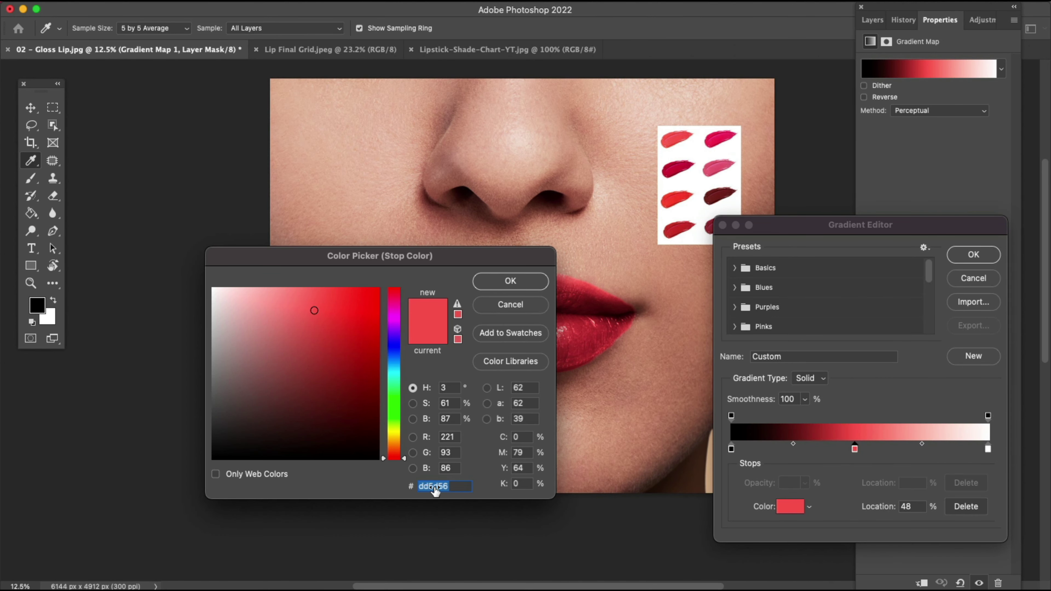
{"action": "key", "text": "ctrl+v"}
{"action": "key", "text": "Return"}
{"action": "left_click", "coordinate": [973, 254]}
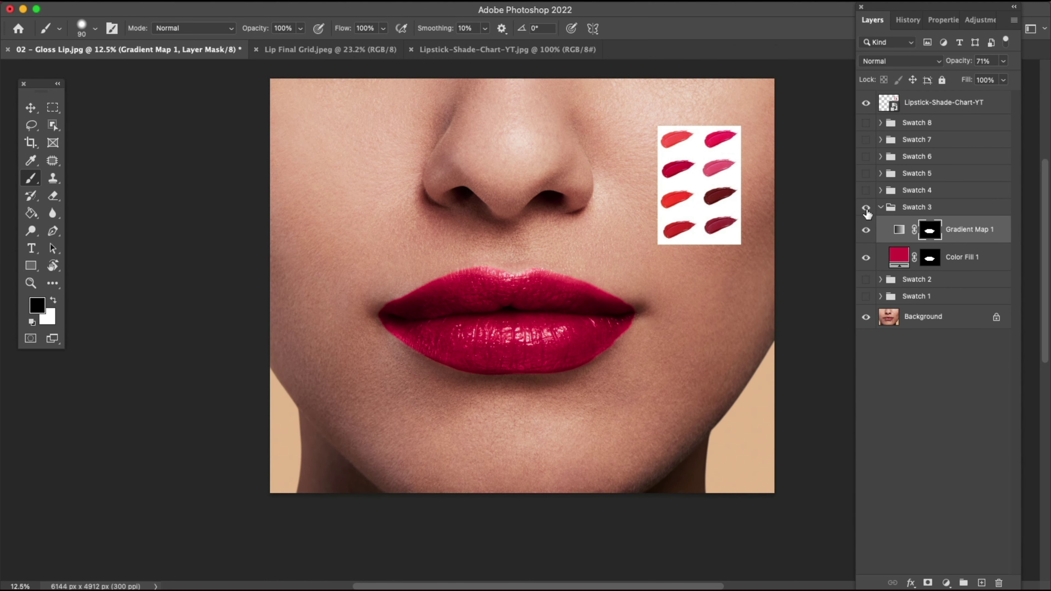
Toggle Swatch 3 to compare before and after, then collapse and hide it.
{"action": "left_click", "coordinate": [865, 207]}
{"action": "left_click", "coordinate": [866, 207]}
{"action": "left_click", "coordinate": [879, 207]}
{"action": "left_click", "coordinate": [865, 207]}
Show Swatch 4 and set its colour fill to the chart's pink #cc5f77.
{"action": "left_click", "coordinate": [865, 190]}
{"action": "left_click", "coordinate": [880, 190]}
{"action": "double_click", "coordinate": [899, 240]}
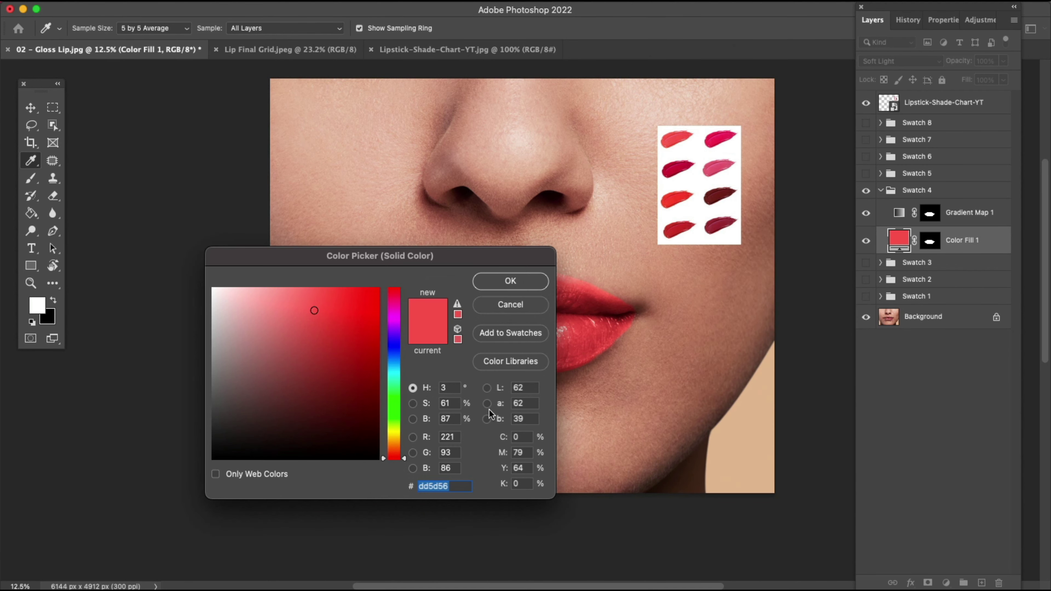
{"action": "left_click", "coordinate": [720, 164]}
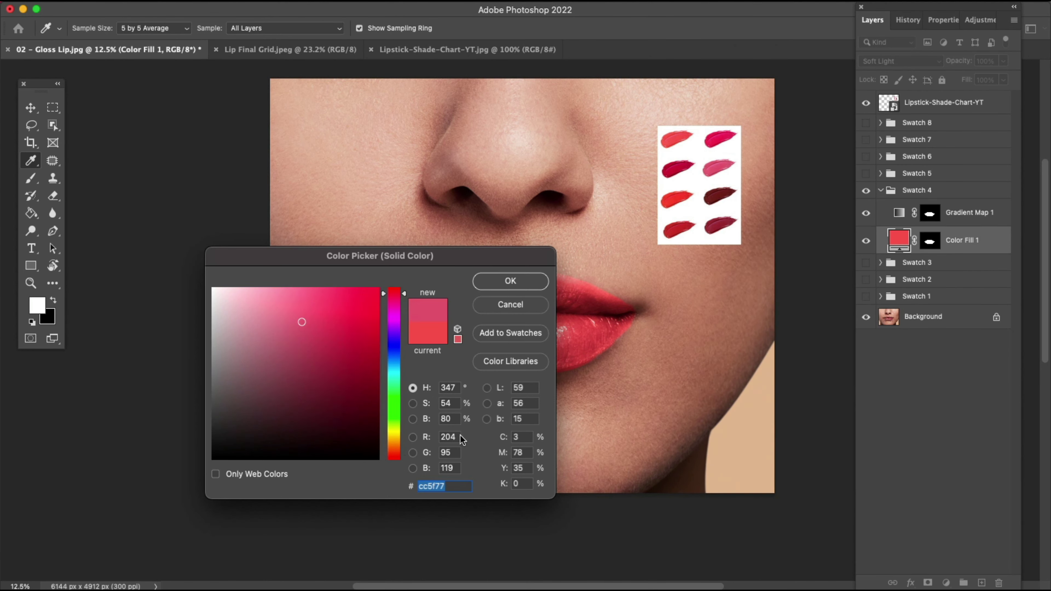
{"action": "left_click", "coordinate": [510, 280]}
Set Swatch 4's gradient map middle stop to the pink shade.
{"action": "left_click", "coordinate": [896, 214]}
{"action": "double_click", "coordinate": [897, 214]}
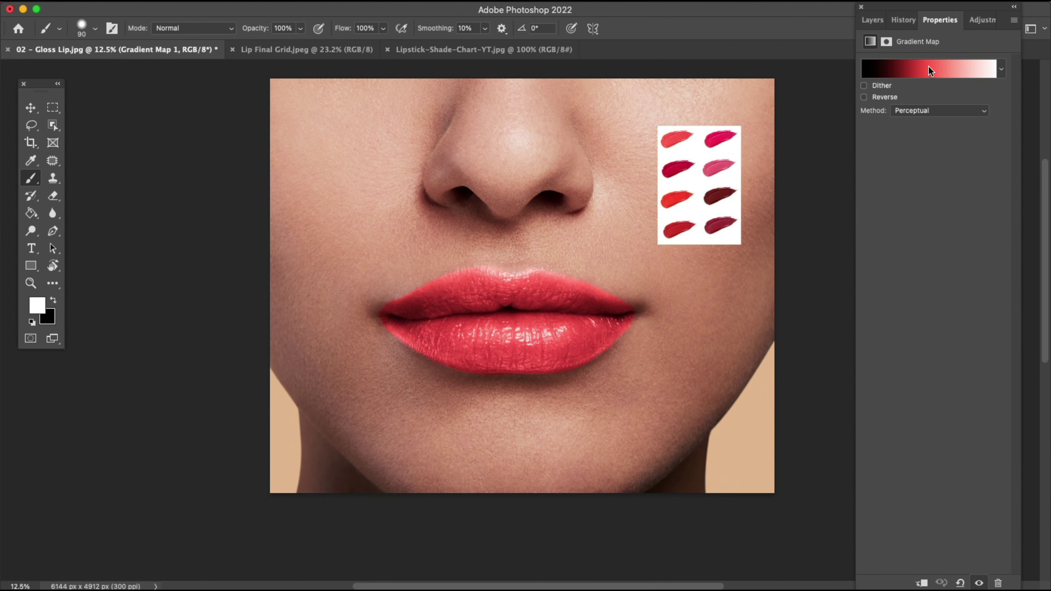
{"action": "left_click", "coordinate": [930, 69]}
{"action": "double_click", "coordinate": [853, 449]}
{"action": "left_click", "coordinate": [517, 281]}
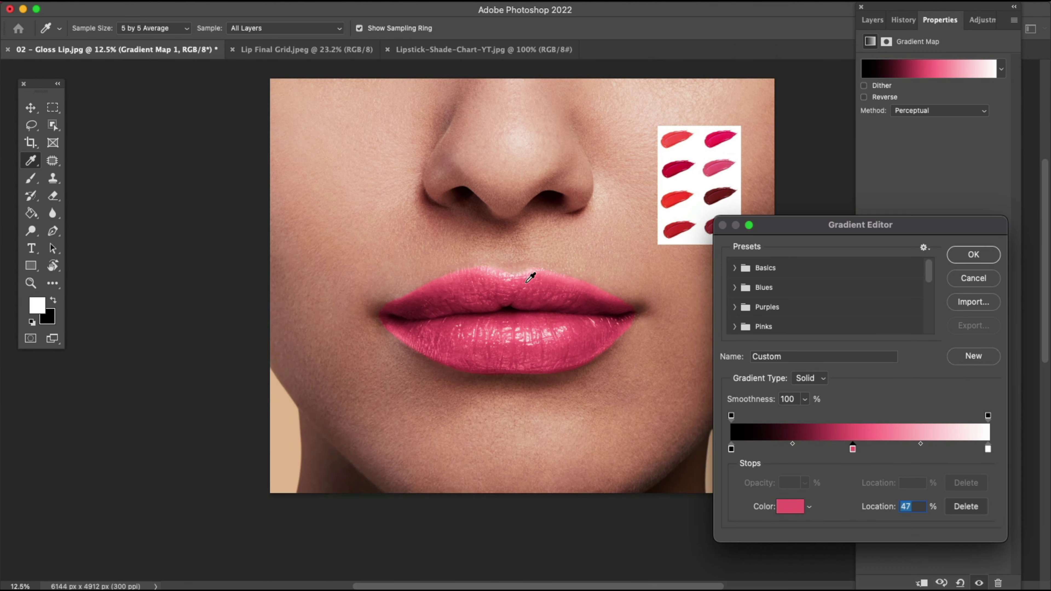
{"action": "left_click", "coordinate": [972, 254]}
{"action": "key", "text": "b"}
Hide Swatch 4 and switch on Swatch 5.
{"action": "left_click", "coordinate": [872, 19]}
{"action": "left_click", "coordinate": [865, 173]}
{"action": "left_click", "coordinate": [880, 190]}
Set Swatch 5's colour fill to the chart's bright red.
{"action": "left_click", "coordinate": [879, 173]}
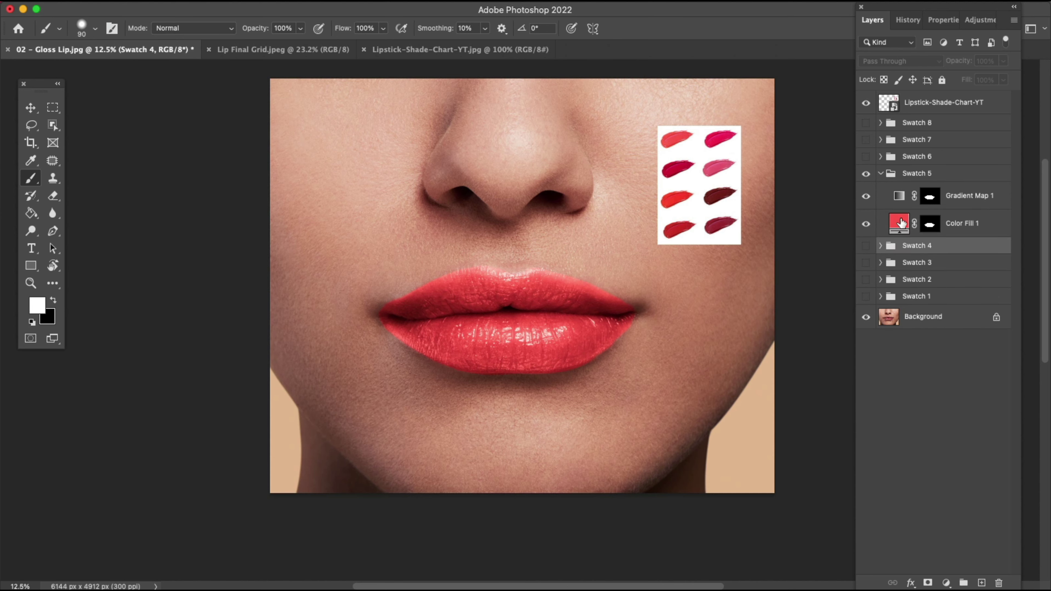
{"action": "double_click", "coordinate": [899, 223]}
{"action": "left_click_drag", "start_coordinate": [382, 246], "coordinate": [336, 263]}
{"action": "left_click", "coordinate": [673, 203]}
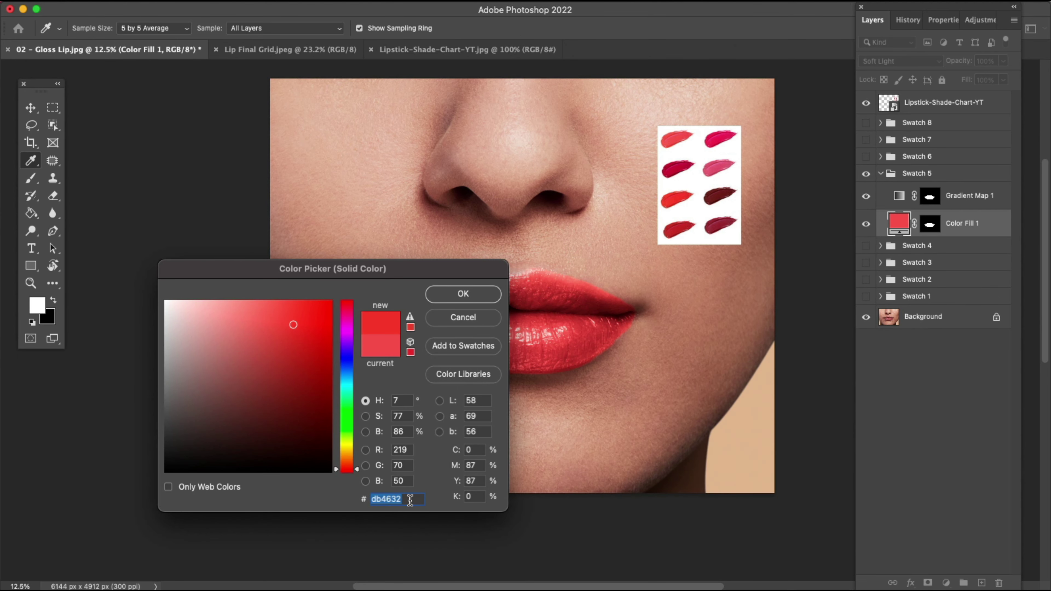
{"action": "left_click", "coordinate": [463, 294]}
Set Swatch 5's gradient map middle stop to the bright red.
{"action": "double_click", "coordinate": [898, 195]}
{"action": "left_click", "coordinate": [927, 68]}
{"action": "left_click", "coordinate": [854, 449]}
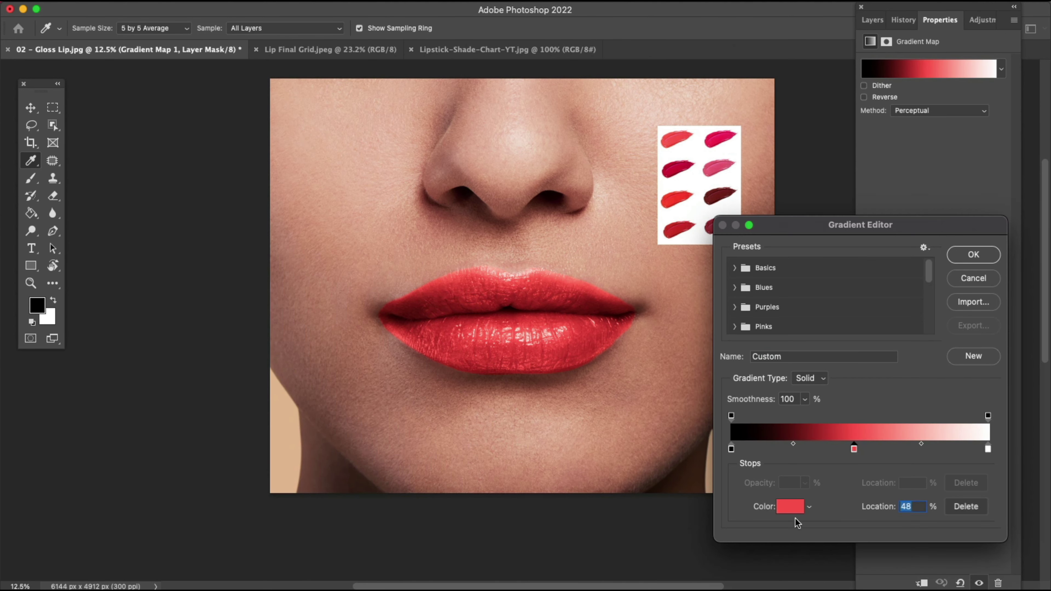
{"action": "left_click", "coordinate": [790, 507]}
{"action": "key", "text": "ctrl+v"}
{"action": "left_click", "coordinate": [463, 293]}
{"action": "left_click", "coordinate": [973, 254]}
Hide Swatch 5, show Swatch 6, and fill it with the chart's maroon.
{"action": "left_click", "coordinate": [872, 20]}
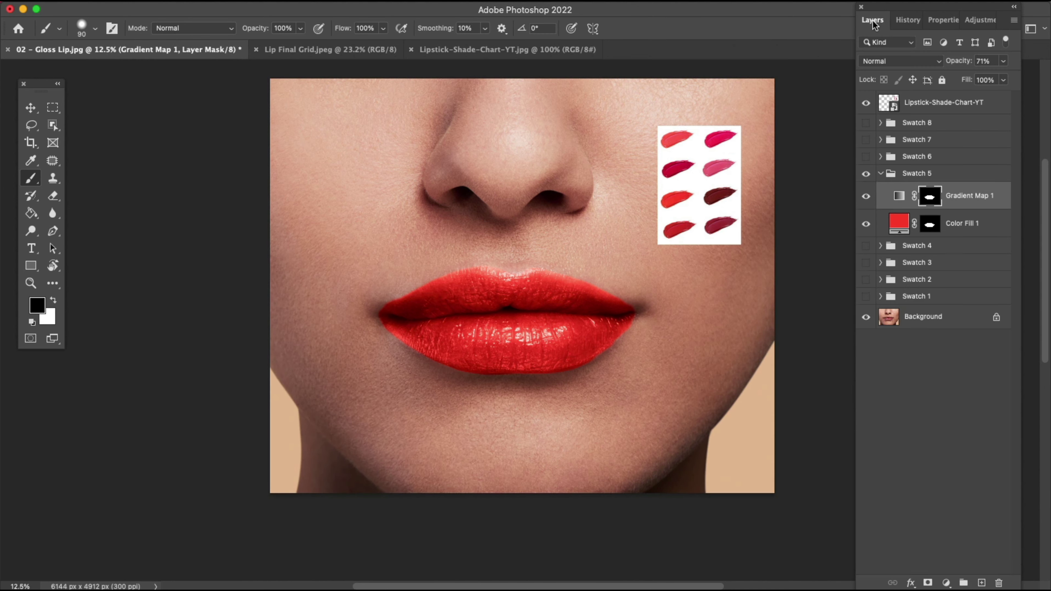
{"action": "left_click", "coordinate": [880, 174]}
{"action": "left_click", "coordinate": [865, 173]}
{"action": "left_click", "coordinate": [865, 157]}
{"action": "left_click", "coordinate": [880, 157]}
{"action": "double_click", "coordinate": [898, 206]}
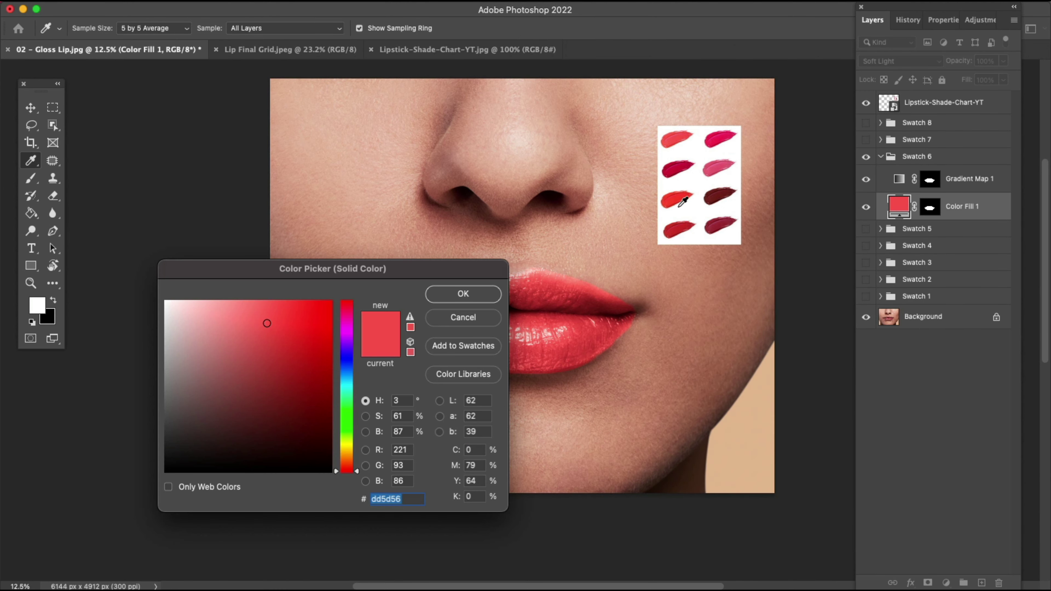
{"action": "left_click", "coordinate": [721, 191]}
{"action": "left_click", "coordinate": [463, 293]}
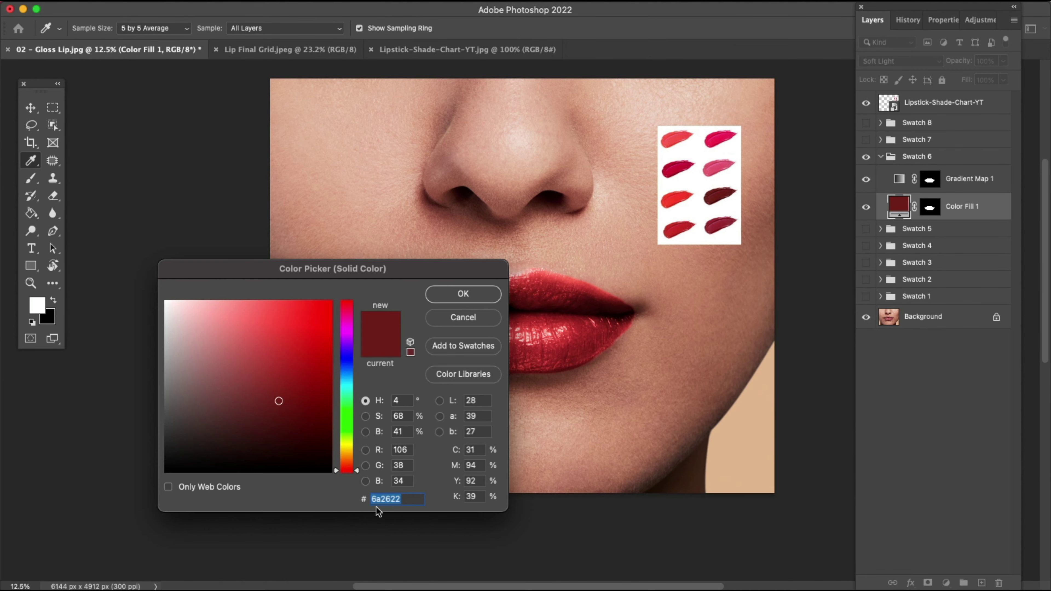
Set Swatch 6's gradient map middle stop to the maroon shade.
{"action": "left_click", "coordinate": [463, 294]}
{"action": "double_click", "coordinate": [898, 179]}
{"action": "left_click", "coordinate": [930, 68]}
{"action": "left_click", "coordinate": [853, 449]}
{"action": "double_click", "coordinate": [853, 449]}
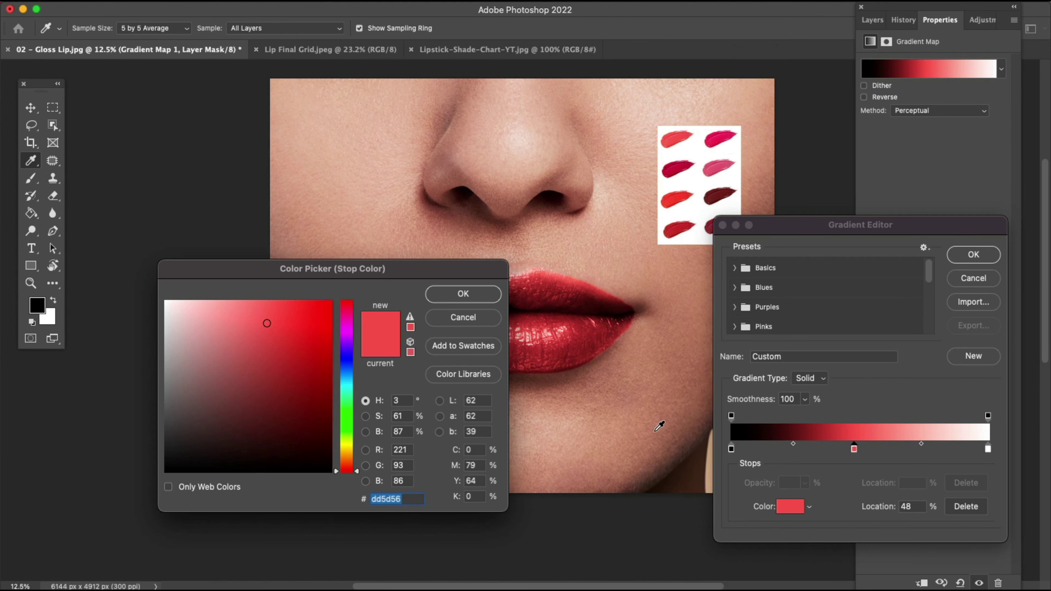
{"action": "left_click", "coordinate": [720, 192]}
{"action": "left_click", "coordinate": [462, 293]}
{"action": "left_click", "coordinate": [973, 254]}
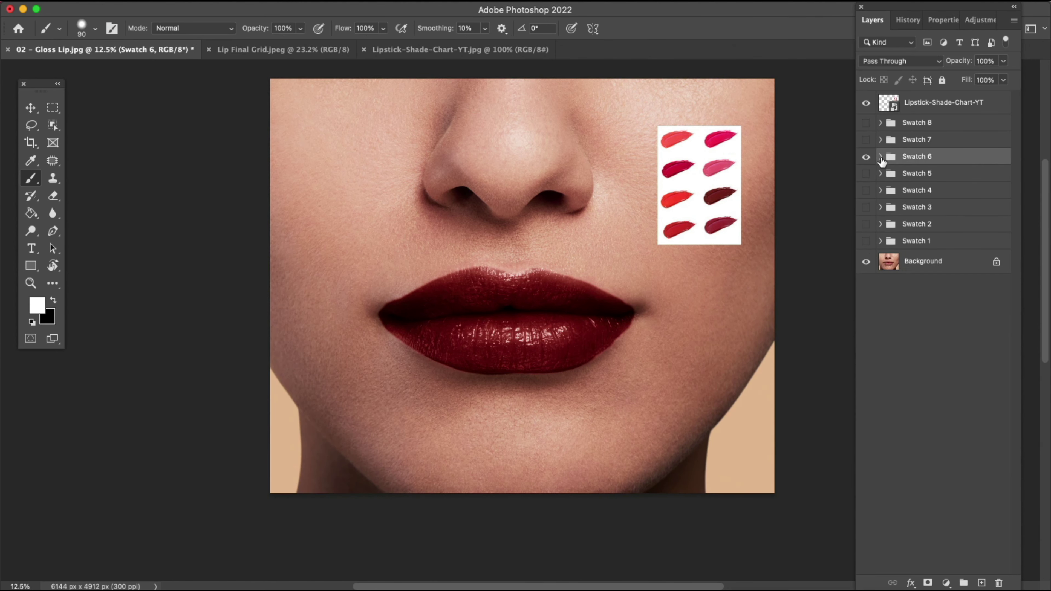
Collapse Swatch 6, show Swatch 7, and fill it with the chart's darker red.
{"action": "left_click", "coordinate": [865, 140]}
{"action": "left_click", "coordinate": [866, 140]}
{"action": "double_click", "coordinate": [898, 189]}
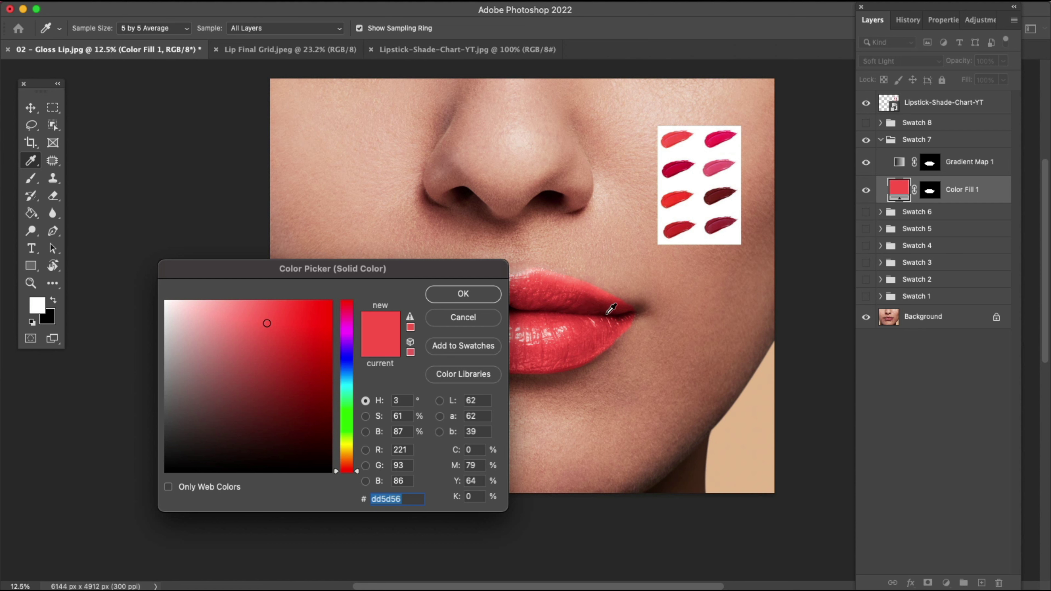
{"action": "left_click", "coordinate": [678, 226]}
{"action": "key", "text": "Return"}
{"action": "key", "text": "b"}
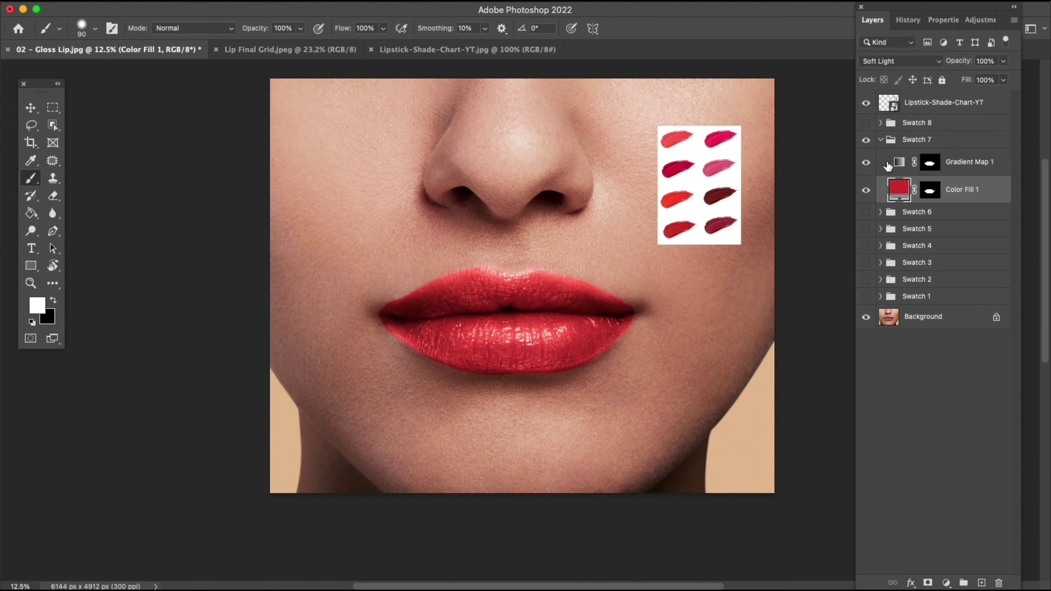
Hide Swatch 7, expand Swatch 8, and fill it with the chart's dark crimson.
{"action": "left_click", "coordinate": [880, 140]}
{"action": "left_click", "coordinate": [865, 139]}
{"action": "left_click", "coordinate": [880, 123]}
{"action": "double_click", "coordinate": [898, 173]}
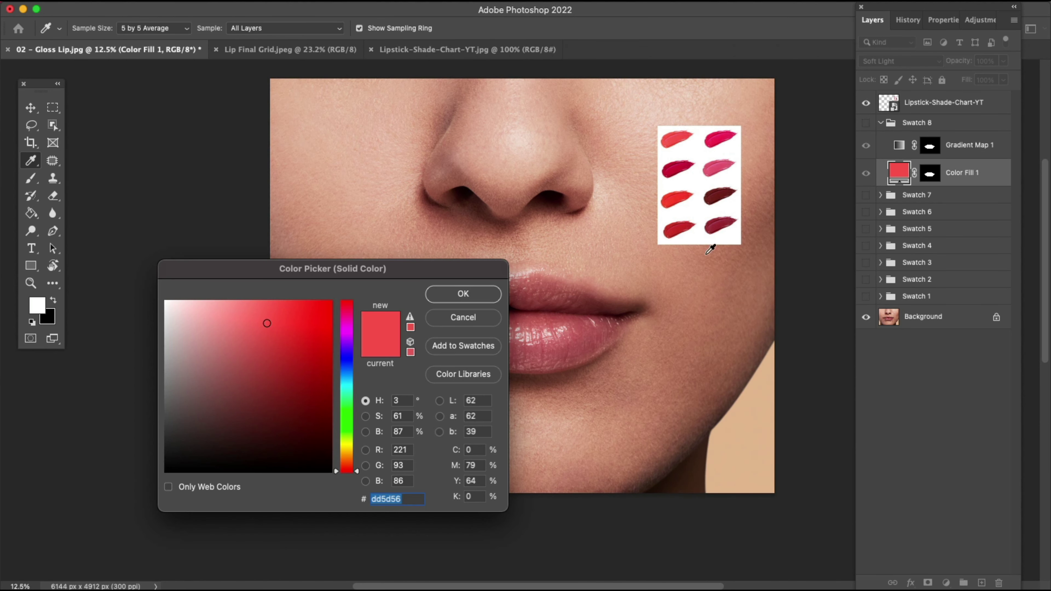
{"action": "left_click", "coordinate": [721, 224]}
{"action": "left_click", "coordinate": [488, 293]}
Set Swatch 8's gradient map middle stop to dark crimson 903642.
{"action": "left_click", "coordinate": [898, 146]}
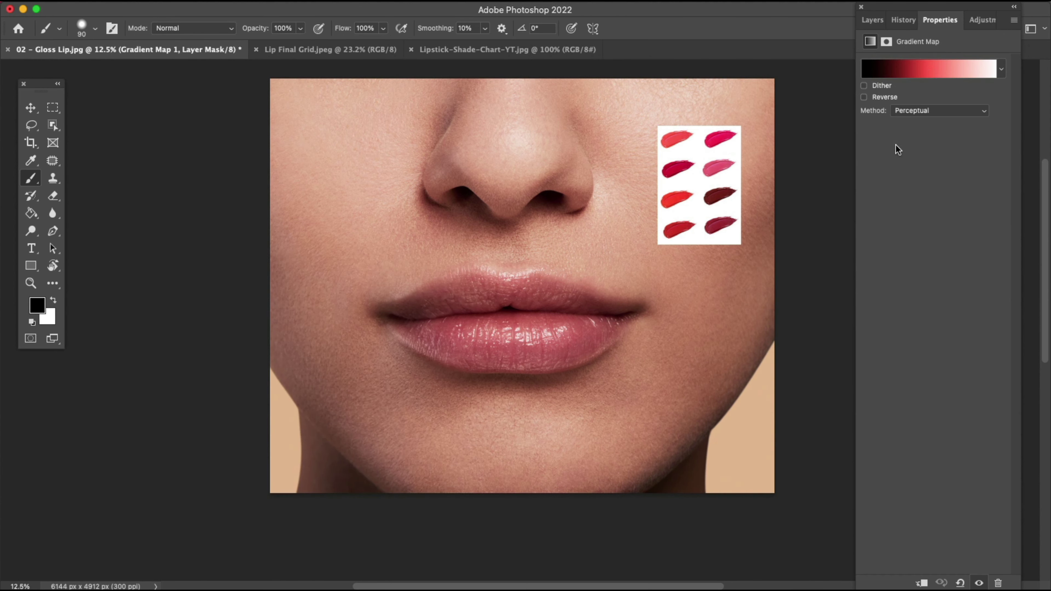
{"action": "left_click", "coordinate": [937, 70]}
{"action": "left_click", "coordinate": [854, 449]}
{"action": "double_click", "coordinate": [854, 449]}
{"action": "type", "text": "903642"}
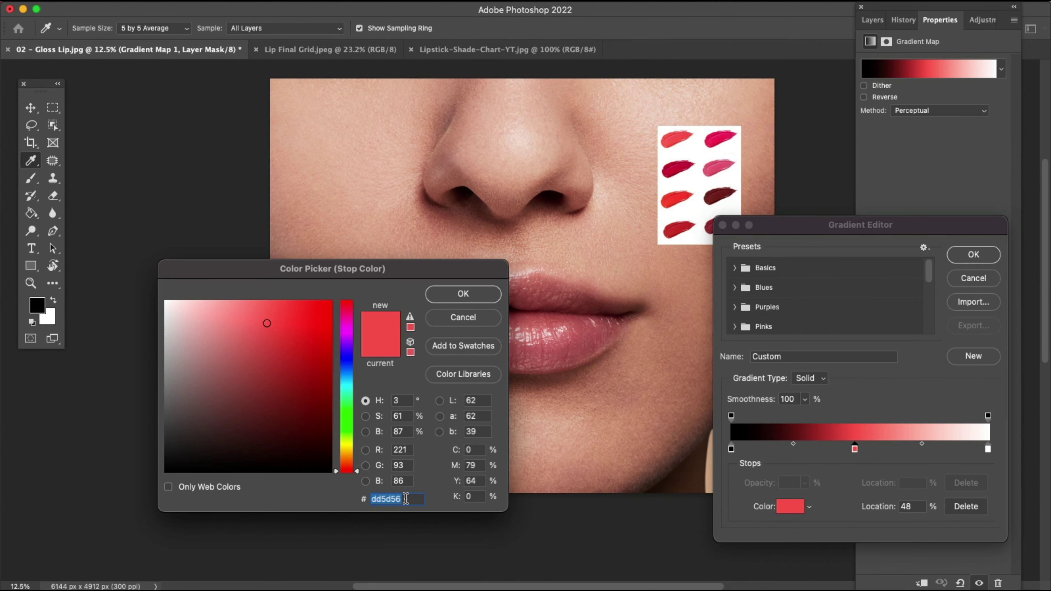
{"action": "left_click", "coordinate": [479, 292]}
{"action": "left_click", "coordinate": [972, 256]}
Preview Swatch 8, then collapse and hide the group.
{"action": "key", "text": "F7"}
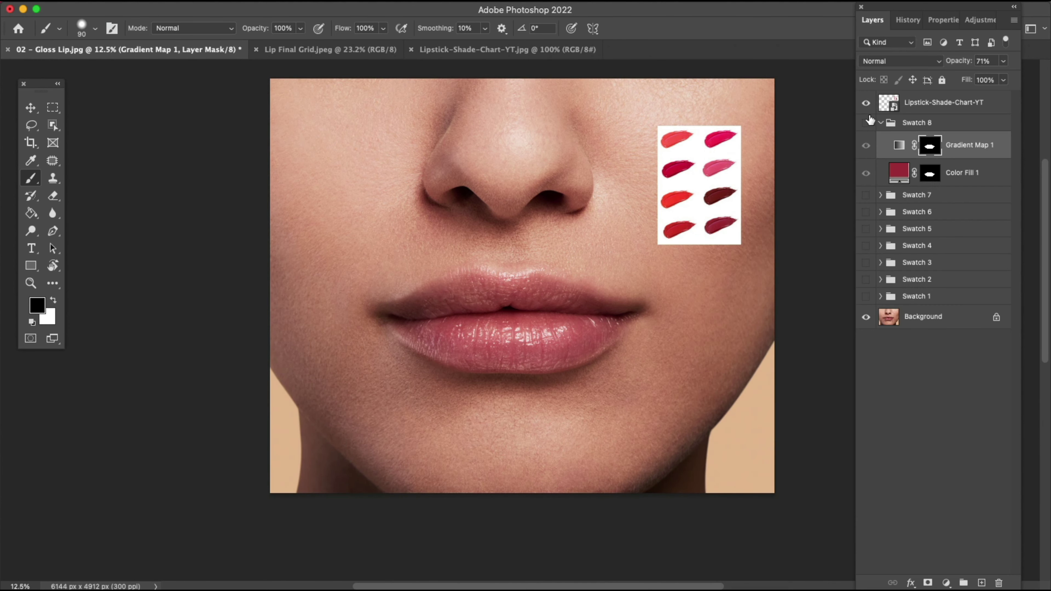
{"action": "left_click", "coordinate": [866, 121]}
{"action": "left_click", "coordinate": [920, 129]}
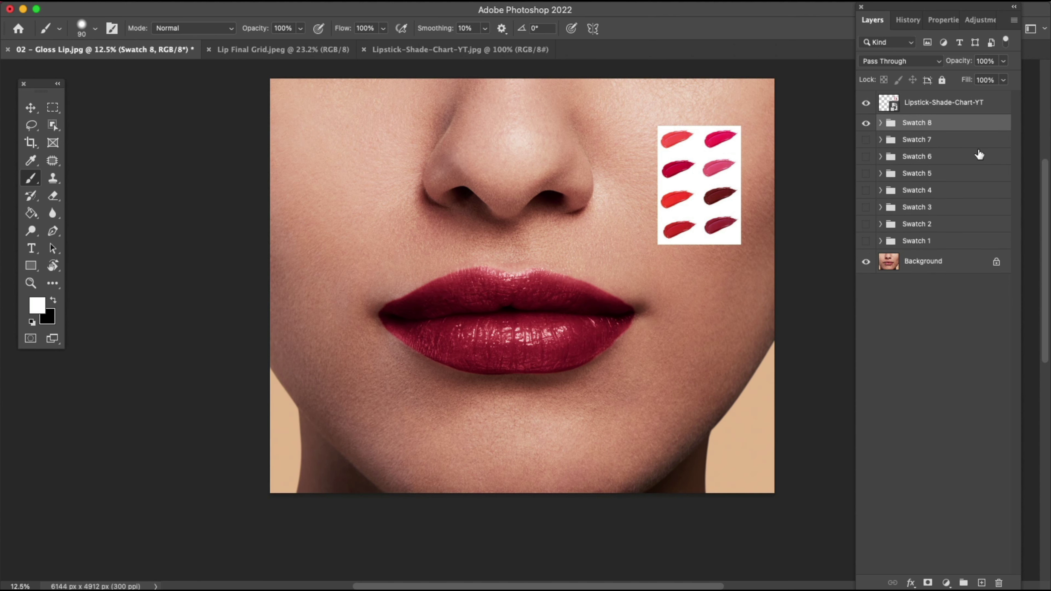
{"action": "left_click", "coordinate": [866, 122]}
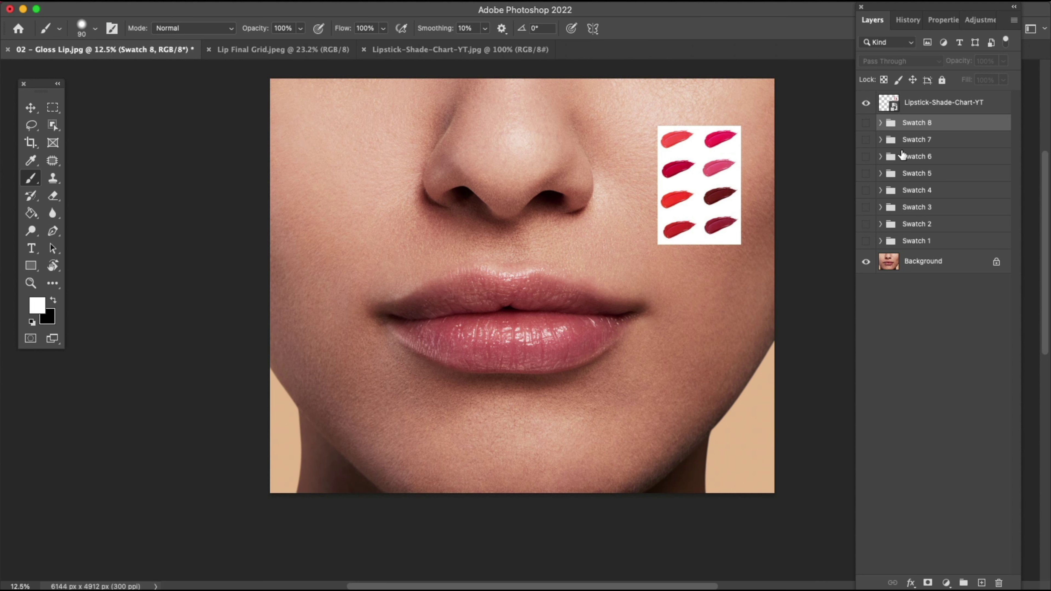
Hide the lipstick shade chart and preview Swatches 1 to 3 one at a time.
{"action": "left_click", "coordinate": [866, 241]}
{"action": "left_click", "coordinate": [866, 104]}
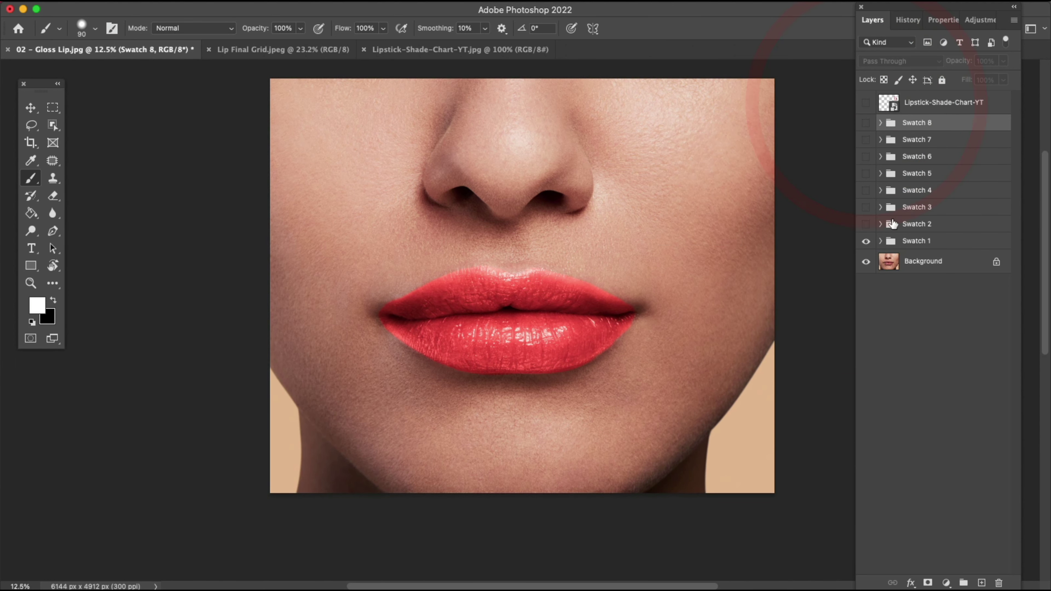
{"action": "left_click", "coordinate": [868, 241]}
{"action": "left_click", "coordinate": [866, 224]}
{"action": "left_click", "coordinate": [866, 223]}
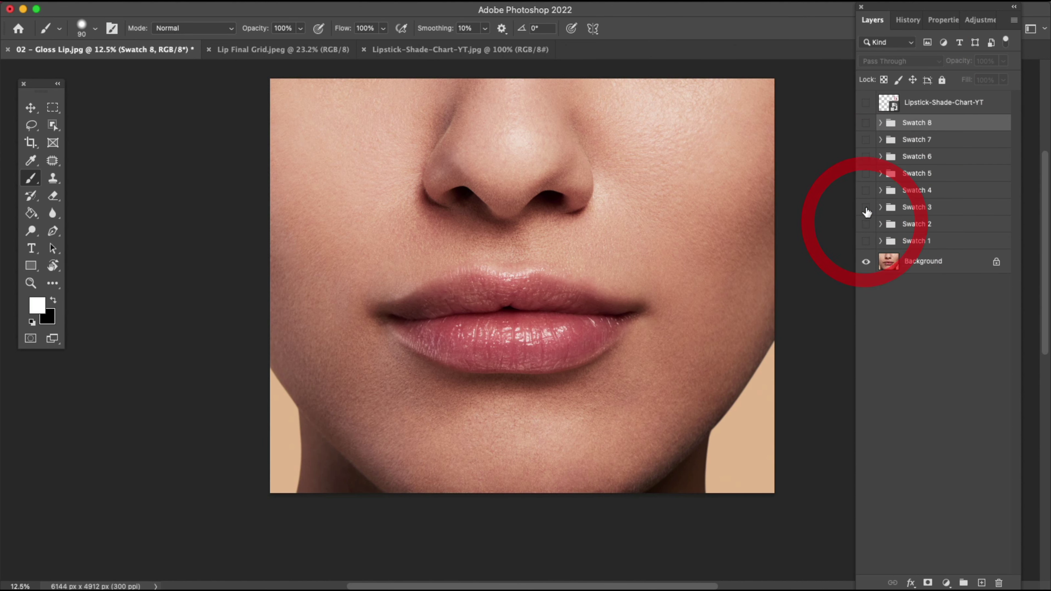
{"action": "left_click", "coordinate": [866, 207]}
{"action": "left_click", "coordinate": [866, 207]}
Preview the remaining swatch groups through Swatch 8, then view the Lip Final Grid image.
{"action": "left_click", "coordinate": [866, 173]}
{"action": "left_click", "coordinate": [866, 172]}
{"action": "left_click", "coordinate": [866, 156]}
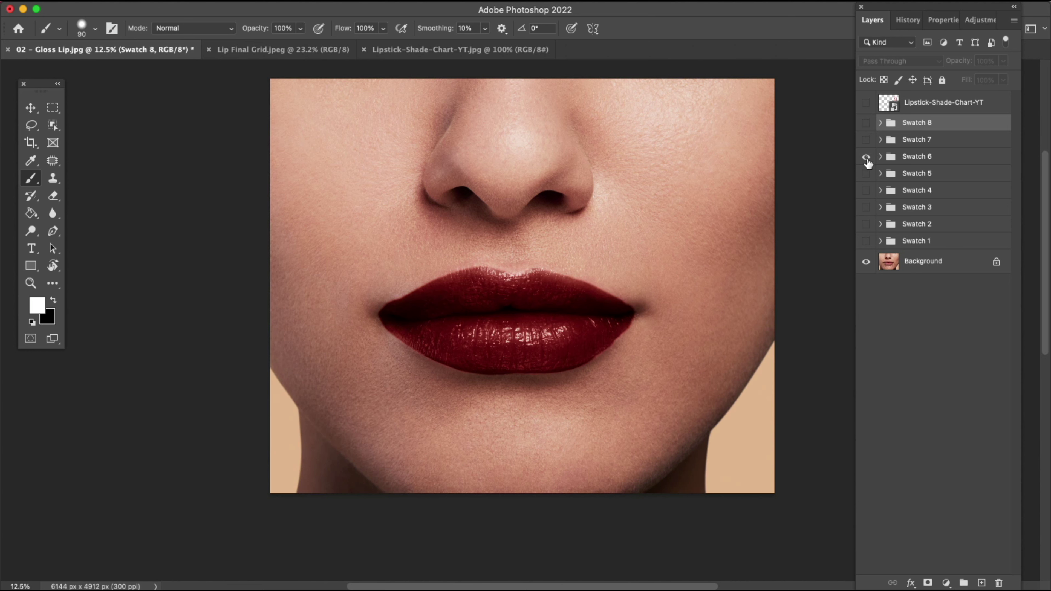
{"action": "left_click", "coordinate": [866, 157]}
{"action": "left_click", "coordinate": [866, 140]}
{"action": "left_click", "coordinate": [866, 139]}
{"action": "left_click", "coordinate": [866, 122]}
{"action": "left_click", "coordinate": [866, 123]}
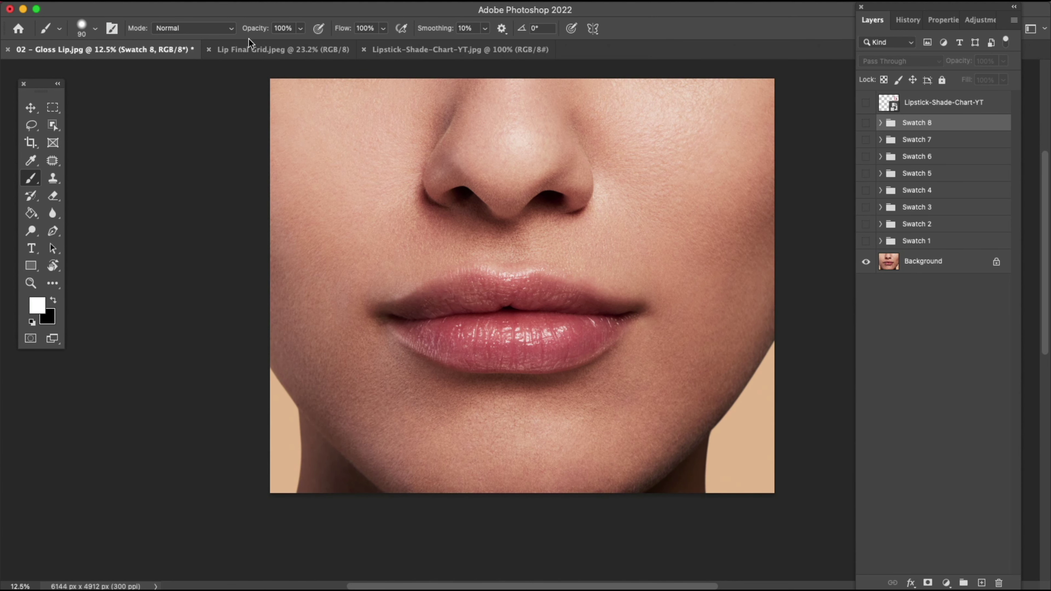
{"action": "left_click", "coordinate": [250, 49]}
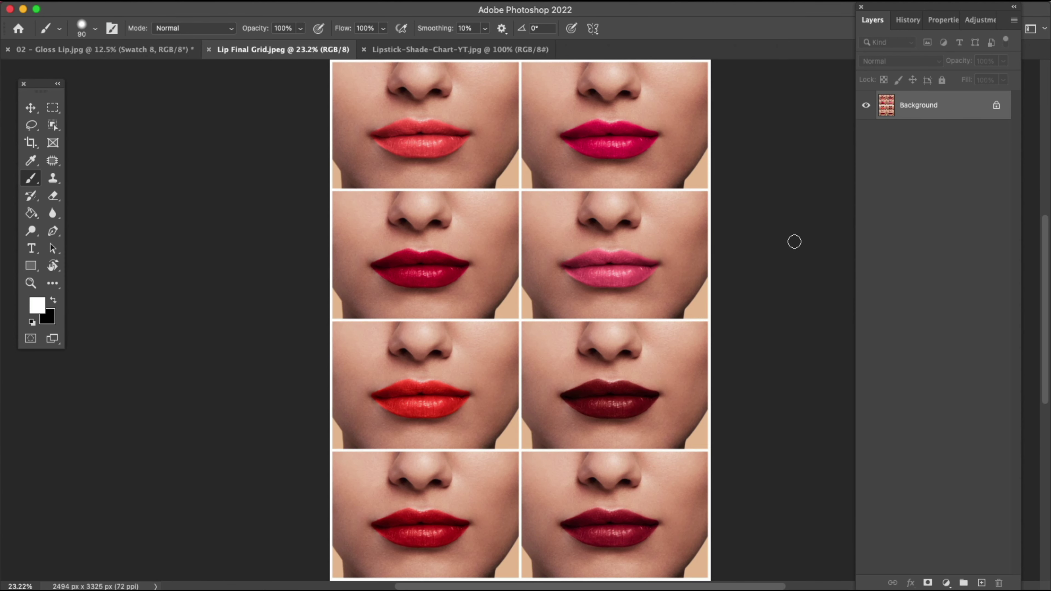